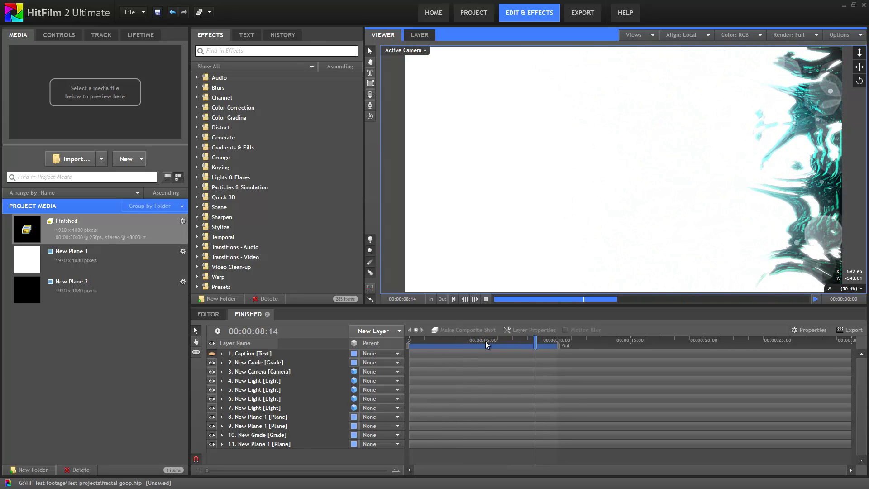
# Create a new composite shot with the 1080p 25 template and a duration of 30 seconds.
pyautogui.moveTo(504, 298)
pyautogui.mouseDown()
pyautogui.moveTo(563, 301)
pyautogui.moveTo(492, 308)
pyautogui.moveTo(570, 295)
pyautogui.moveTo(511, 306)
pyautogui.mouseUp()
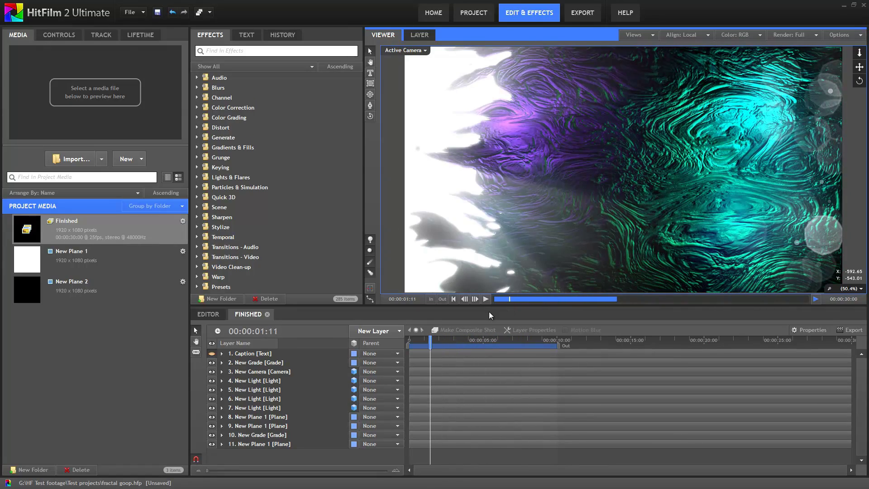
pyautogui.click(127, 159)
pyautogui.click(151, 180)
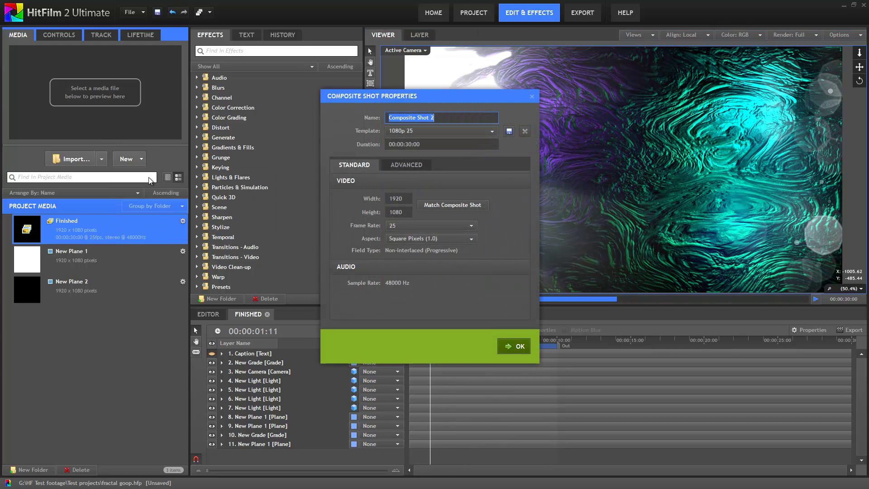
pyautogui.click(518, 346)
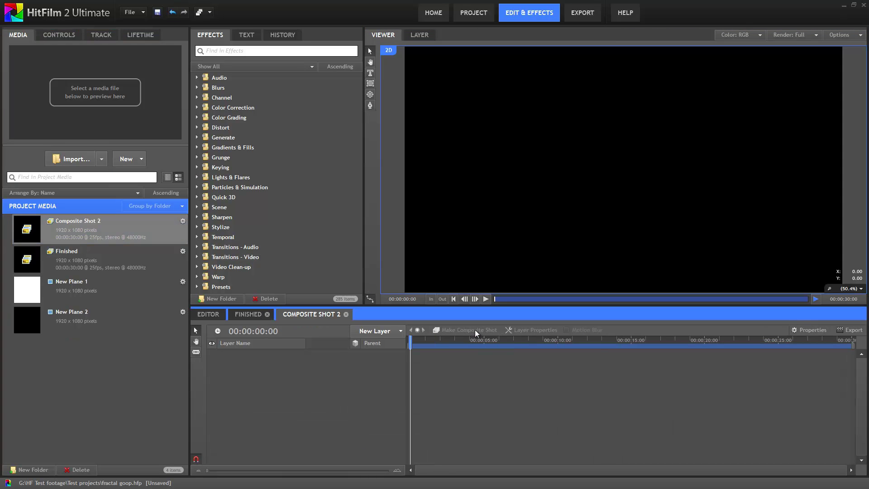
# Add a white 1920 x 1080 plane layer to the new composite shot.
pyautogui.click(386, 330)
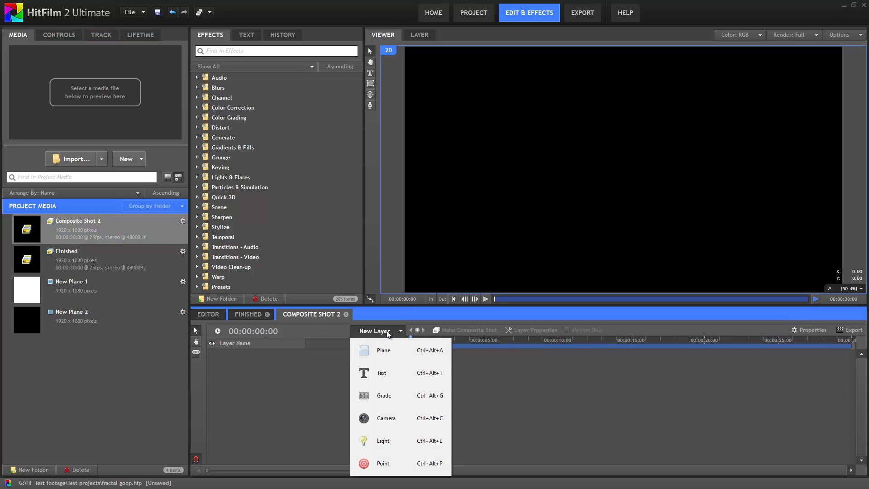
pyautogui.click(388, 351)
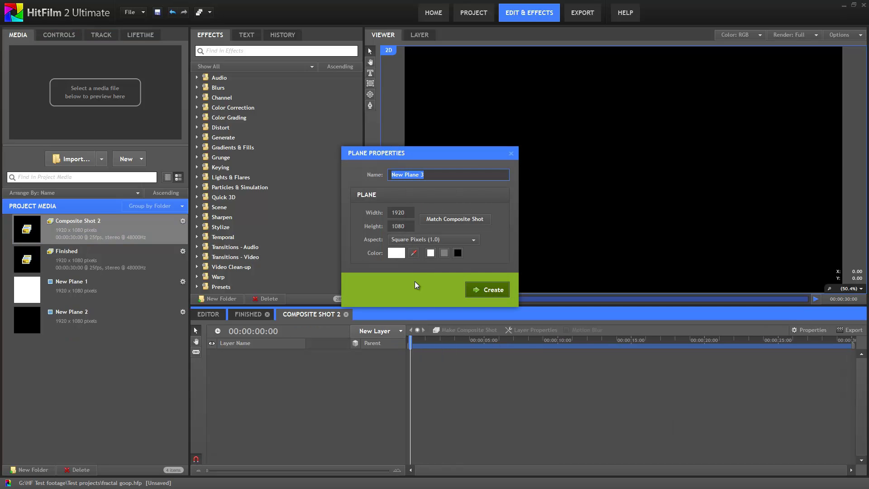
pyautogui.click(488, 291)
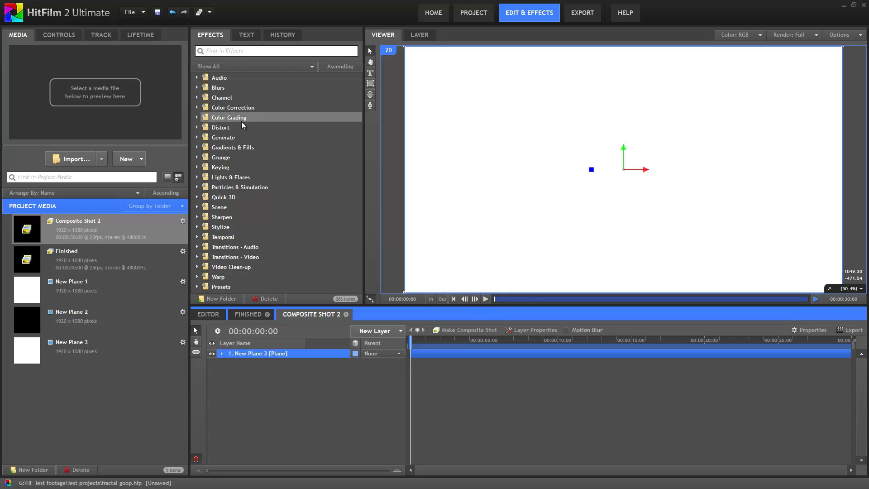
# Apply the Fractal Noise effect to the plane and open the effect's settings.
pyautogui.click(231, 51)
pyautogui.write('fractal')
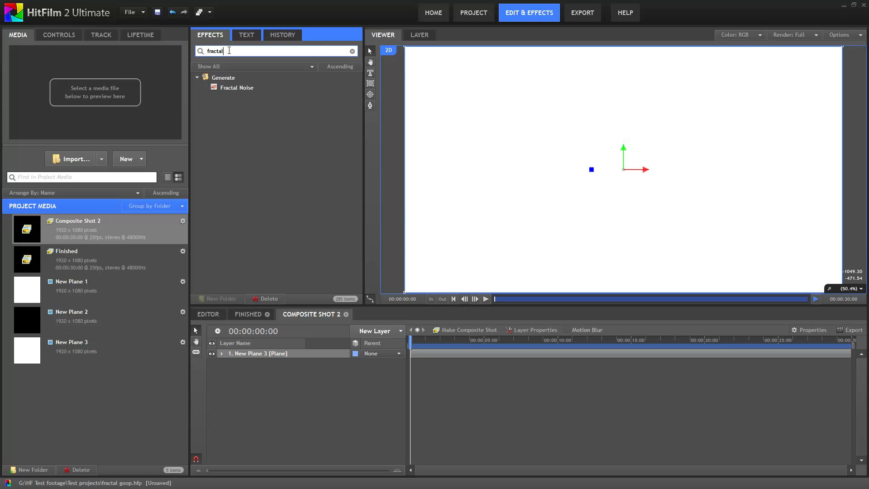
pyautogui.moveTo(232, 87); pyautogui.dragTo(254, 356)
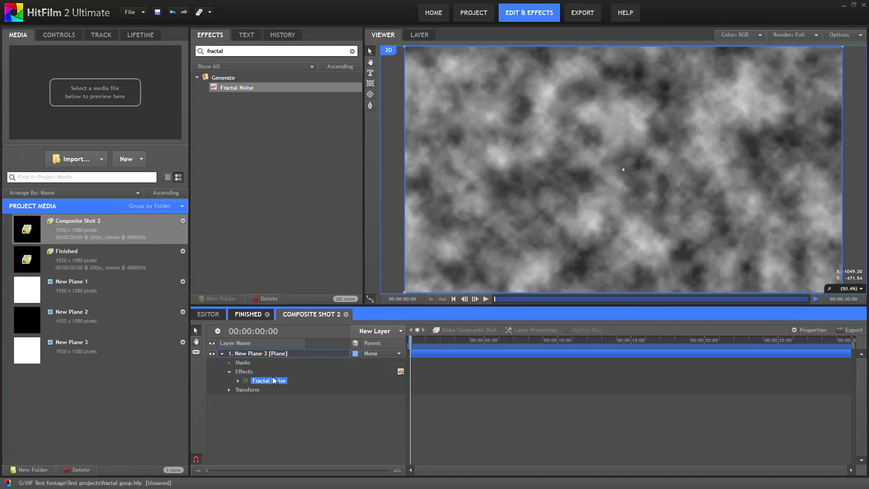
pyautogui.doubleClick(273, 381)
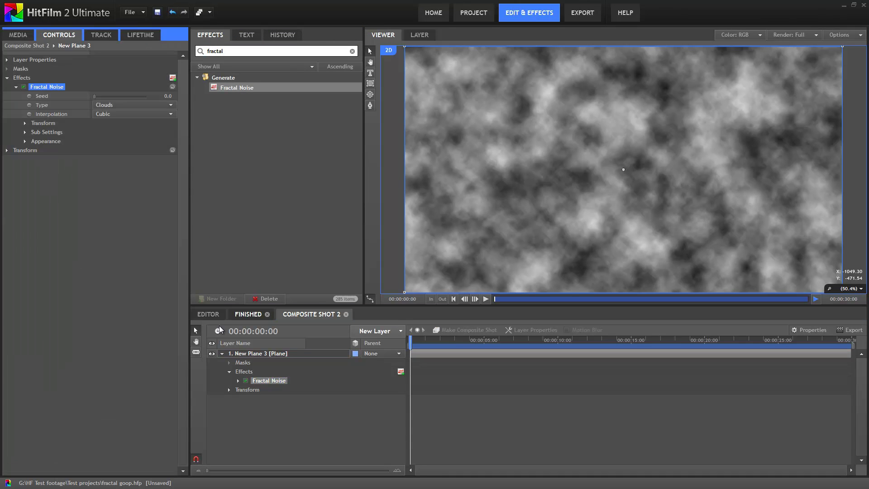
# Try out other Fractal Noise types, including Colored Clouds, Marble and Swirl, and return the type to Clouds.
pyautogui.click(118, 105)
pyautogui.click(111, 128)
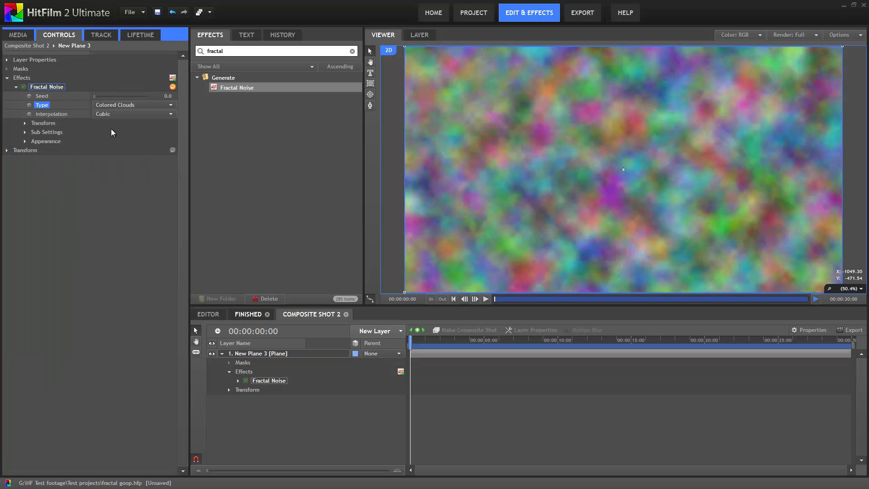
pyautogui.click(116, 105)
pyautogui.click(125, 137)
pyautogui.click(120, 105)
pyautogui.click(123, 145)
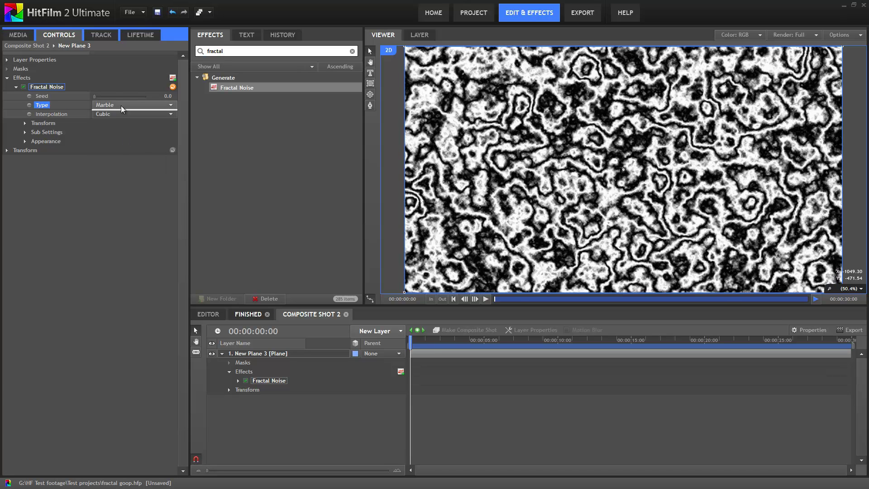
pyautogui.click(121, 105)
pyautogui.click(118, 153)
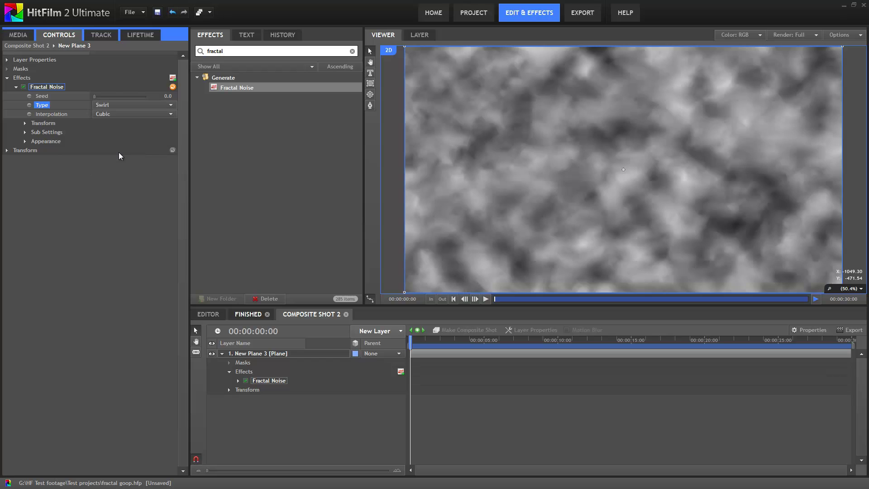
pyautogui.click(114, 106)
pyautogui.click(120, 123)
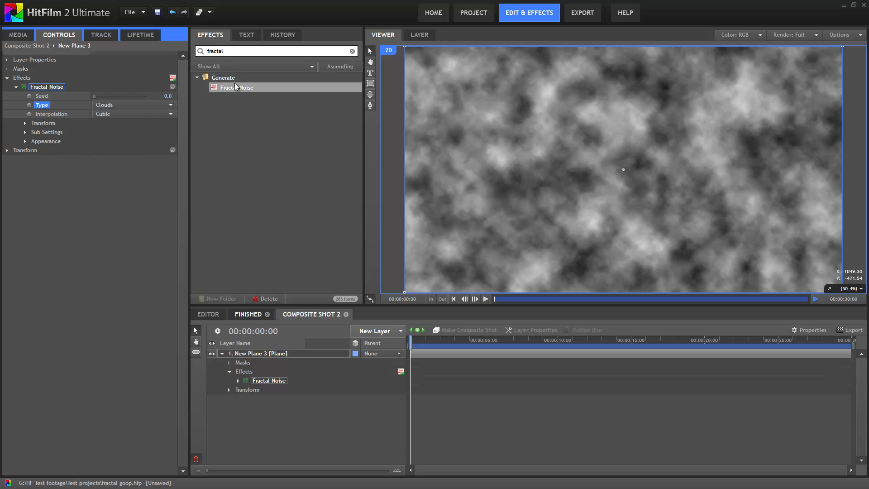
# Add the Chromenator effect after Fractal Noise, with Detail Scale about 286.7 px and Reflection Distance 2.5.
pyautogui.click(240, 51)
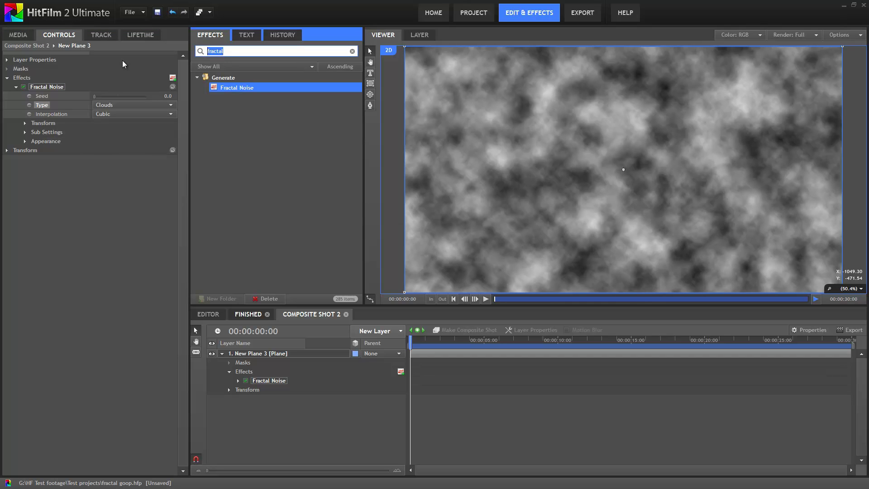
pyautogui.write('chrom')
pyautogui.moveTo(228, 83); pyautogui.dragTo(21, 143)
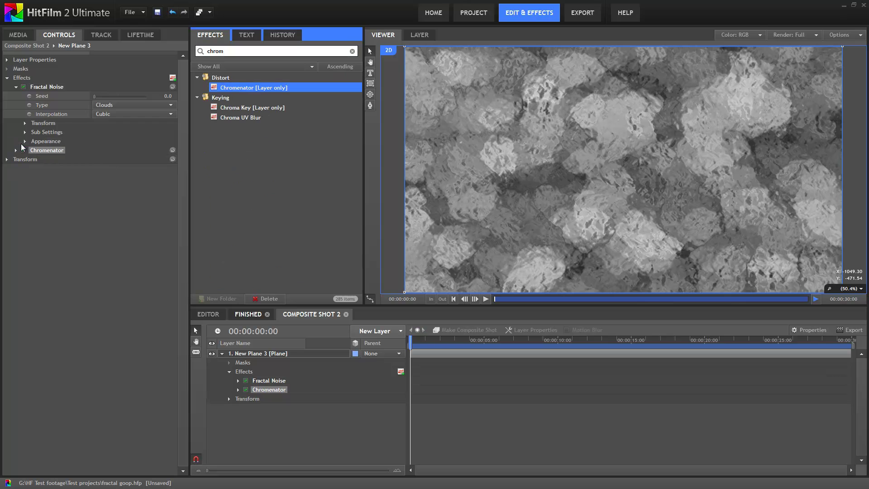
pyautogui.click(15, 150)
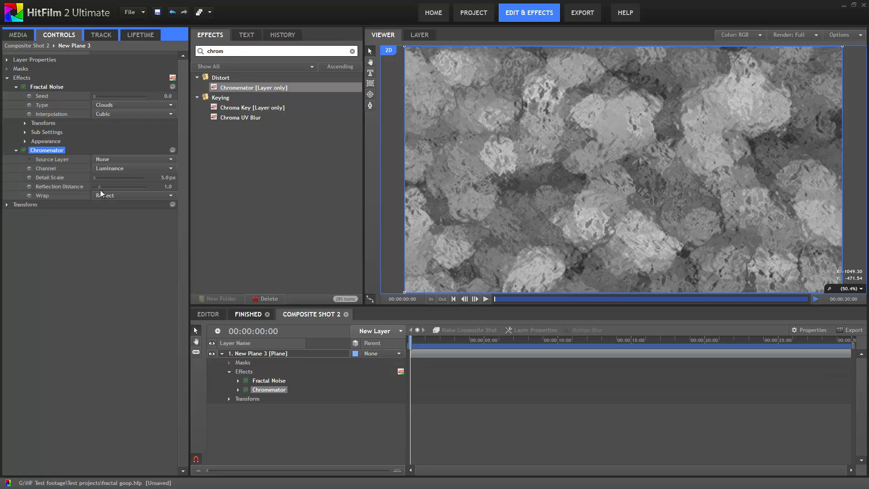
pyautogui.moveTo(100, 187)
pyautogui.mouseDown()
pyautogui.moveTo(134, 188)
pyautogui.moveTo(101, 191)
pyautogui.mouseUp()
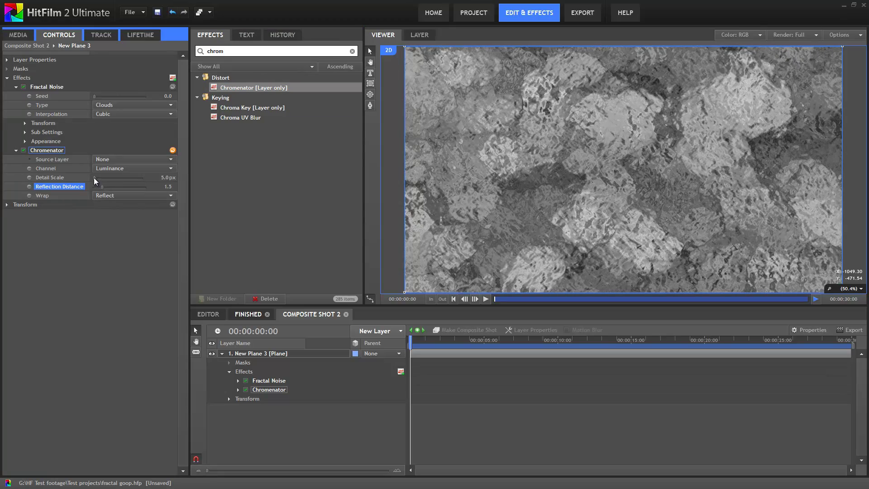
pyautogui.moveTo(94, 178); pyautogui.dragTo(107, 195)
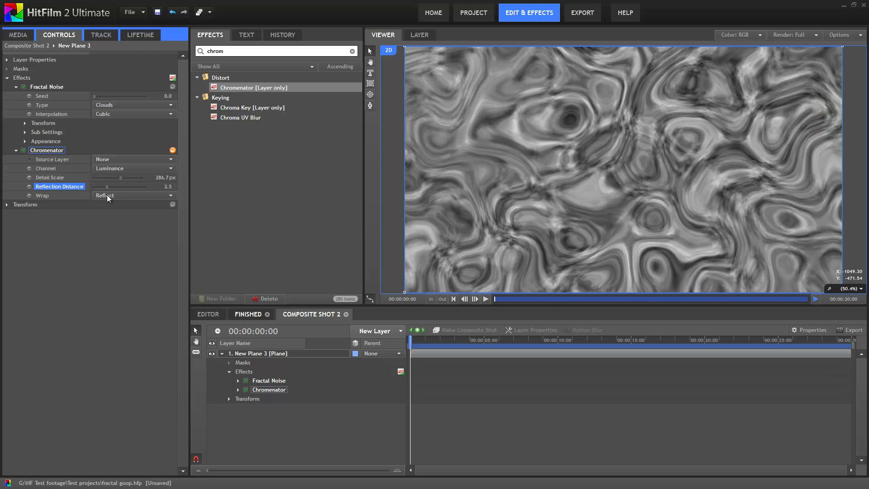
# Add a grade layer and, above it, a white 1920 x 1080 plane renamed Background.
pyautogui.click(376, 331)
pyautogui.click(379, 394)
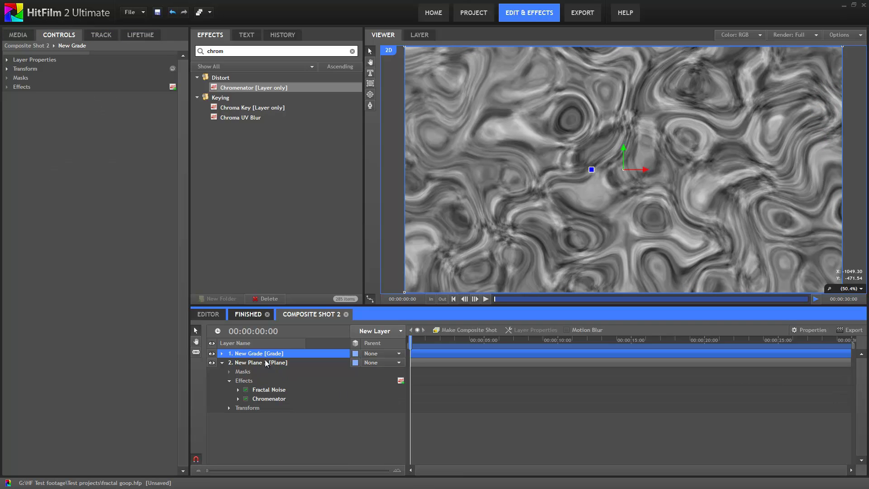
pyautogui.click(358, 334)
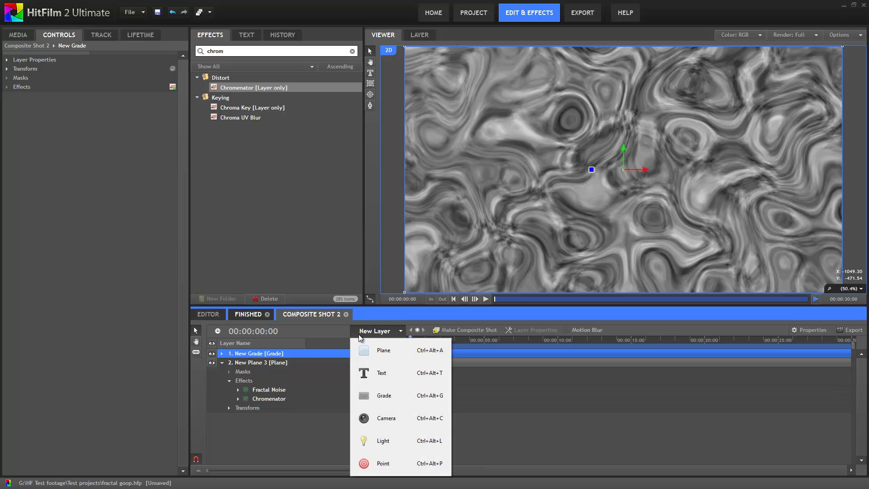
pyautogui.click(383, 350)
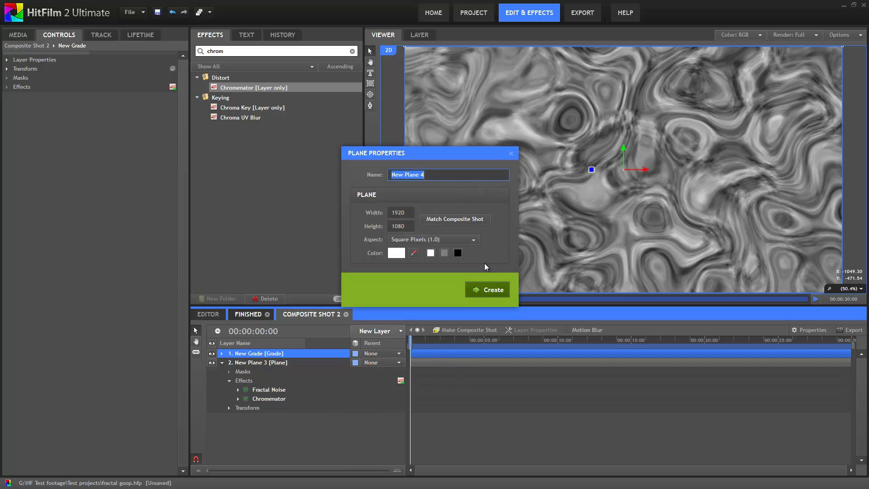
pyautogui.click(489, 291)
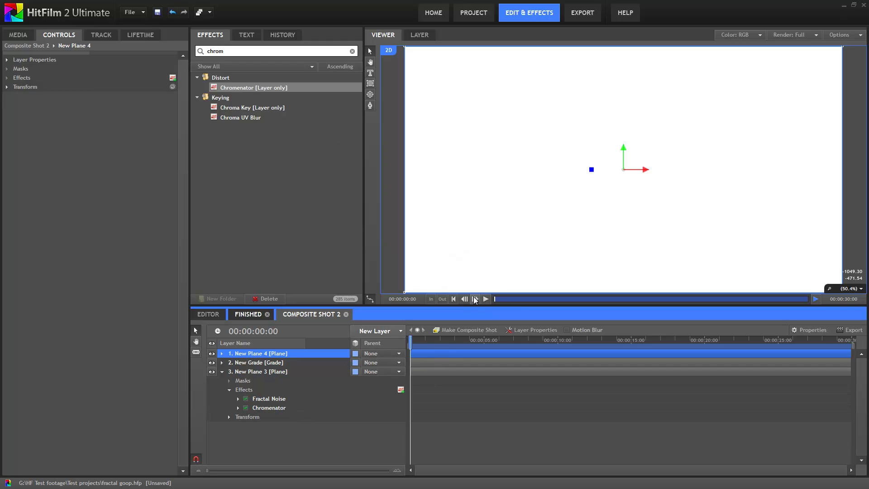
pyautogui.press('F2')
pyautogui.write('Background')
pyautogui.press('Return')
# Add another white 1920 x 1080 plane named Surface above the Background plane.
pyautogui.click(366, 335)
pyautogui.click(382, 351)
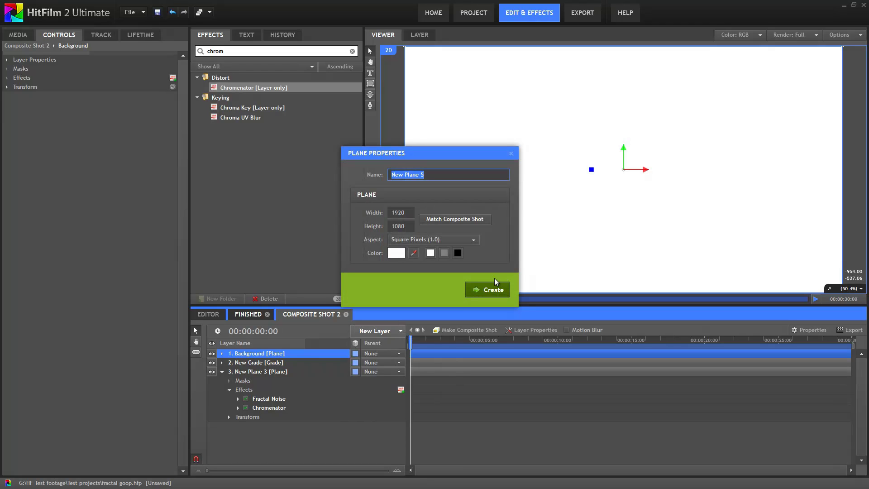
pyautogui.write('Surface')
pyautogui.press('Return')
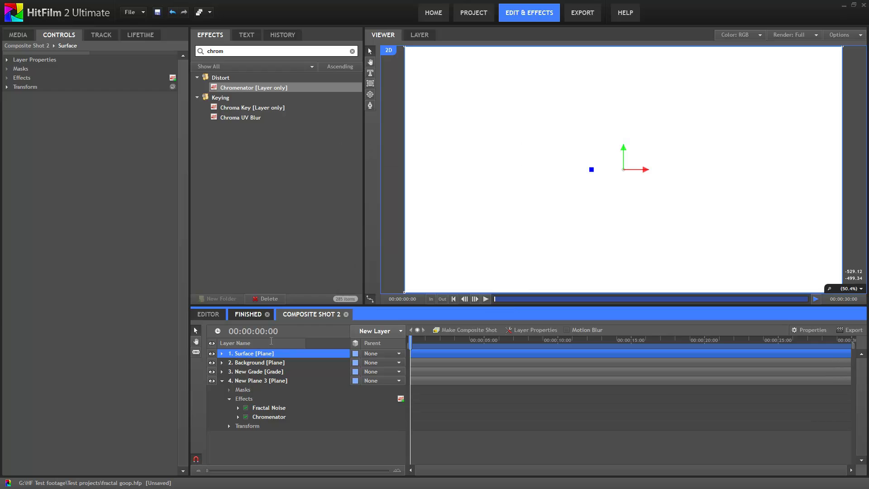
# Draw a rectangular mask around the entire Surface plane and keyframe its path from 0 seconds to fully right of the frame at 10 seconds.
pyautogui.scroll(-2, 508, 198)
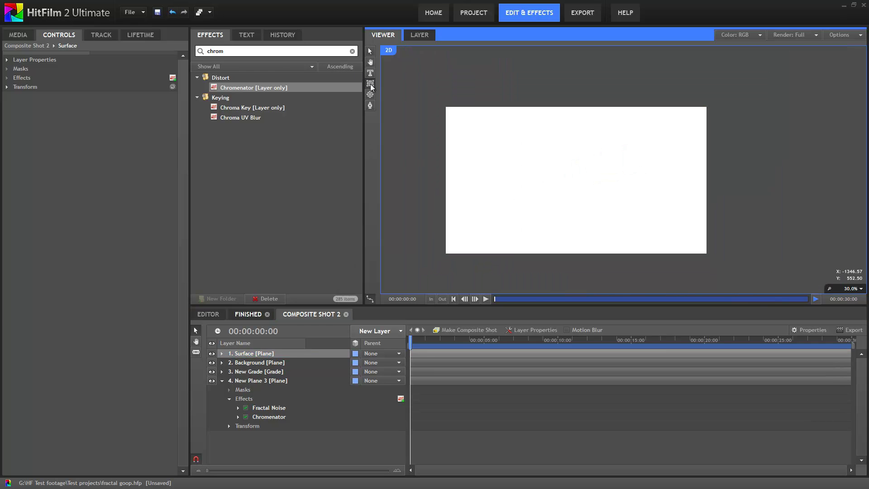
pyautogui.moveTo(435, 100); pyautogui.dragTo(715, 260)
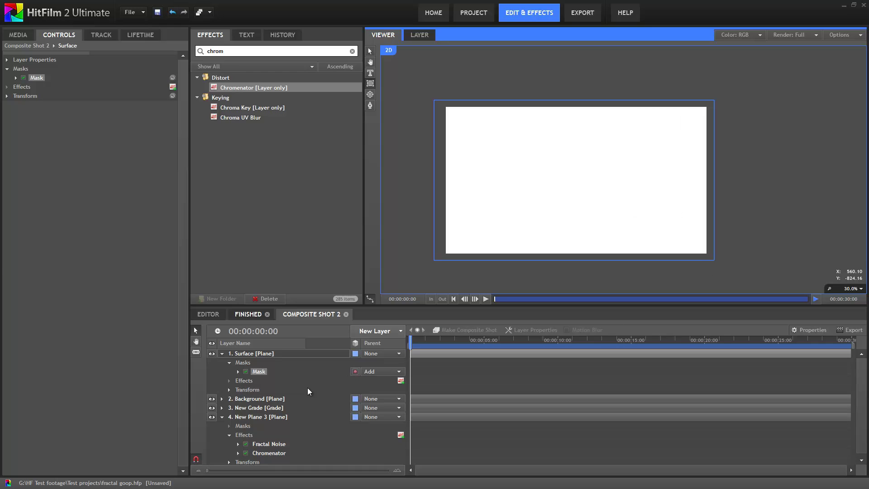
pyautogui.click(238, 372)
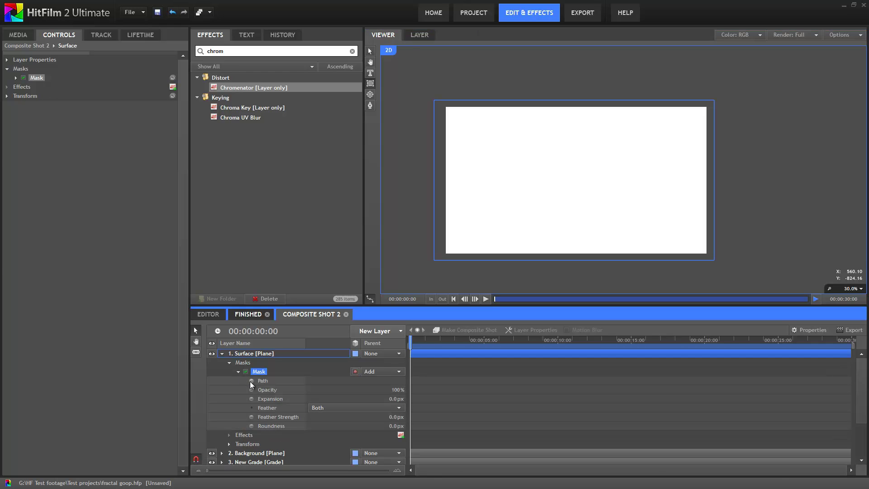
pyautogui.click(251, 381)
pyautogui.click(558, 340)
pyautogui.click(370, 51)
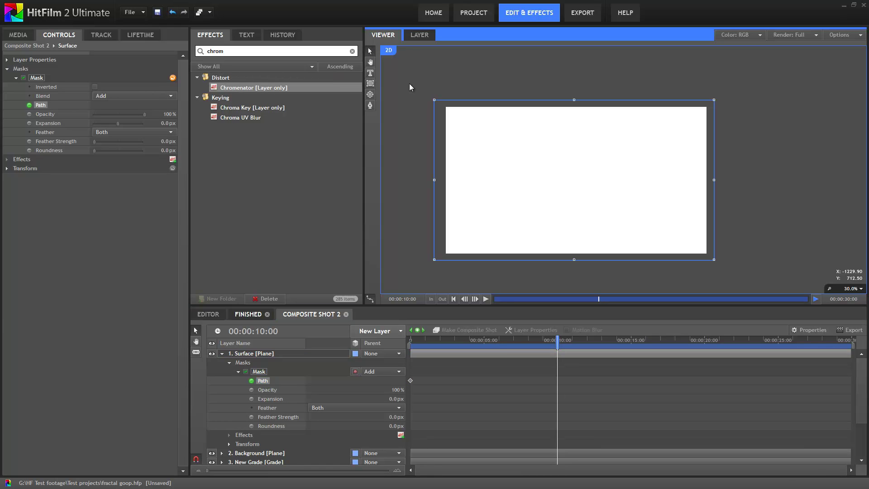
pyautogui.moveTo(499, 167); pyautogui.dragTo(787, 164)
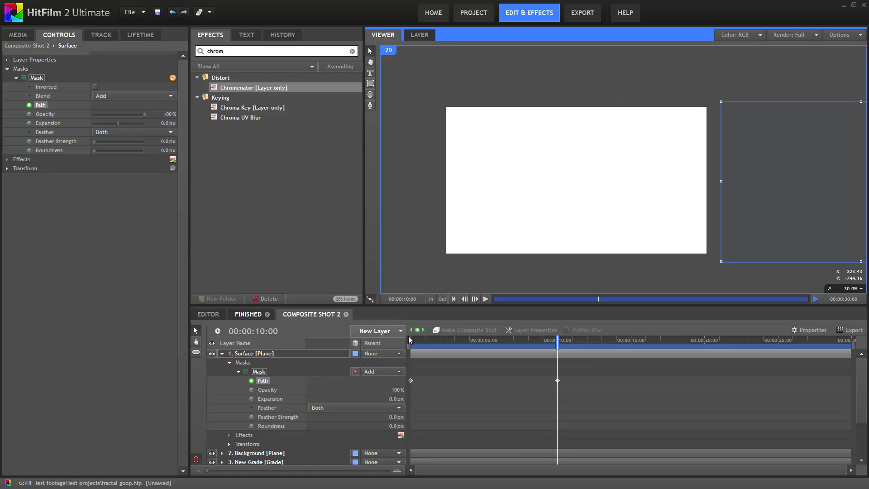
pyautogui.moveTo(410, 337); pyautogui.dragTo(390, 349)
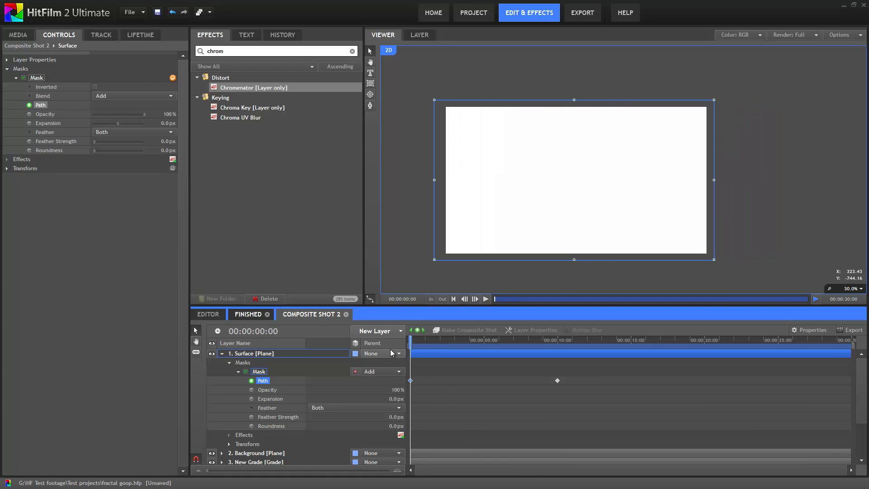
# Apply Fractal Noise to the Surface plane and scrub the mask animation to 00:00:03:12.
pyautogui.doubleClick(233, 51)
pyautogui.write('frac')
pyautogui.moveTo(231, 89); pyautogui.dragTo(264, 354)
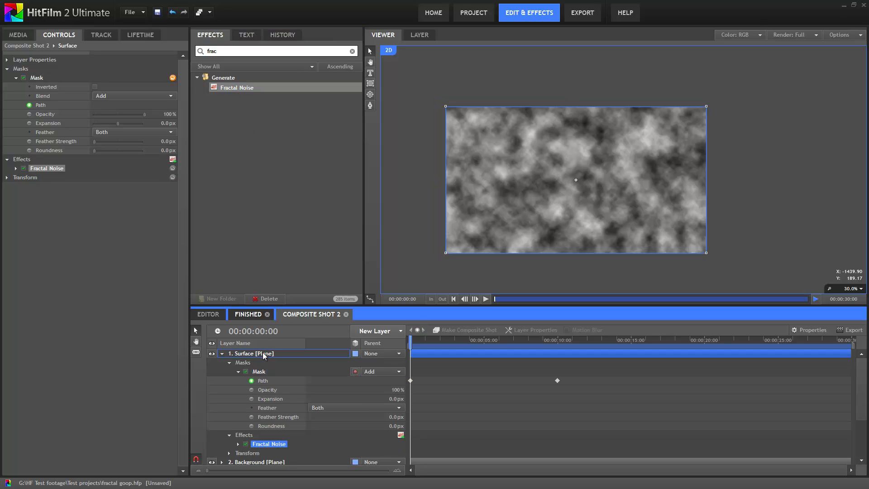
pyautogui.moveTo(415, 341); pyautogui.dragTo(457, 364)
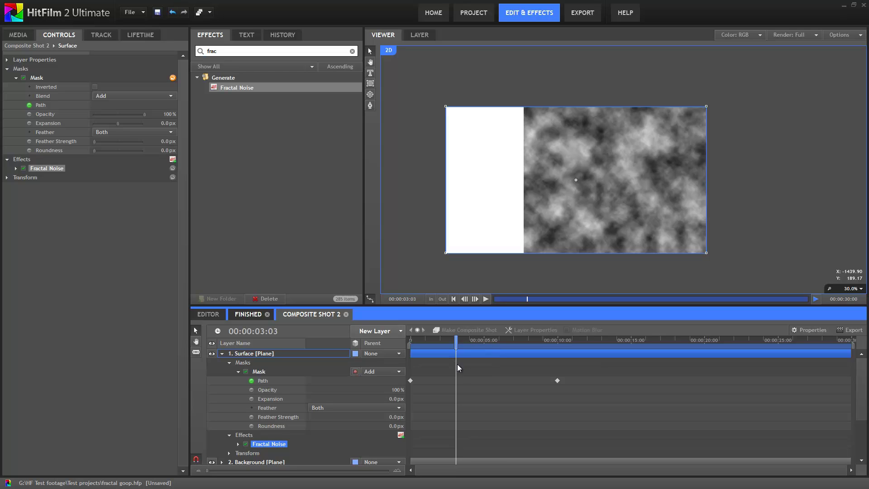
pyautogui.moveTo(458, 361); pyautogui.dragTo(462, 362)
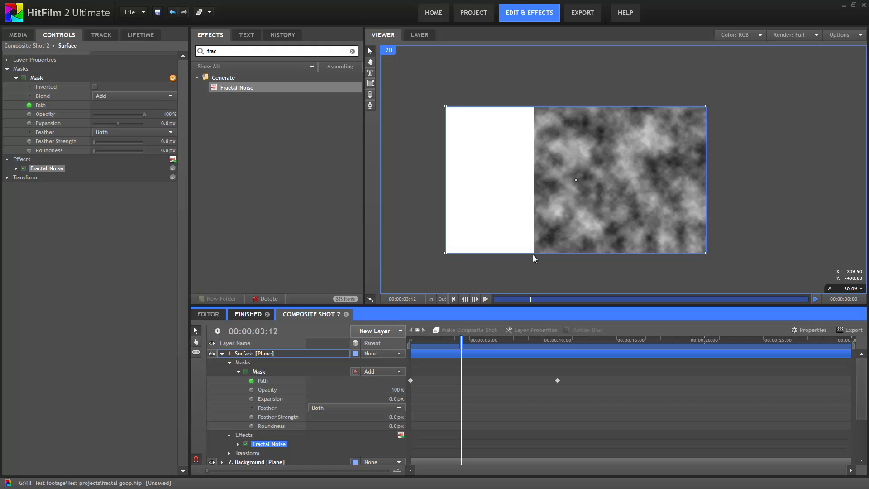
# Apply the Displacement effect to the Surface plane after Fractal Noise and set its source layer to 3. New Grade.
pyautogui.doubleClick(285, 51)
pyautogui.write('displace')
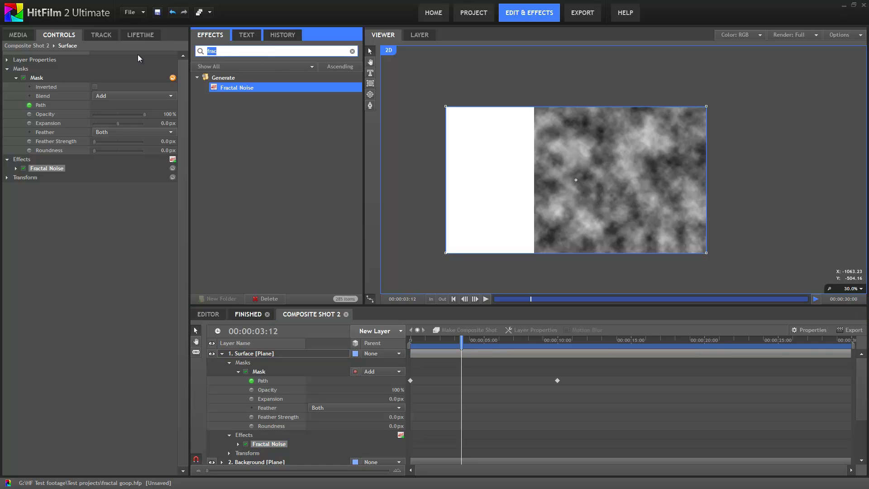
pyautogui.click(138, 54)
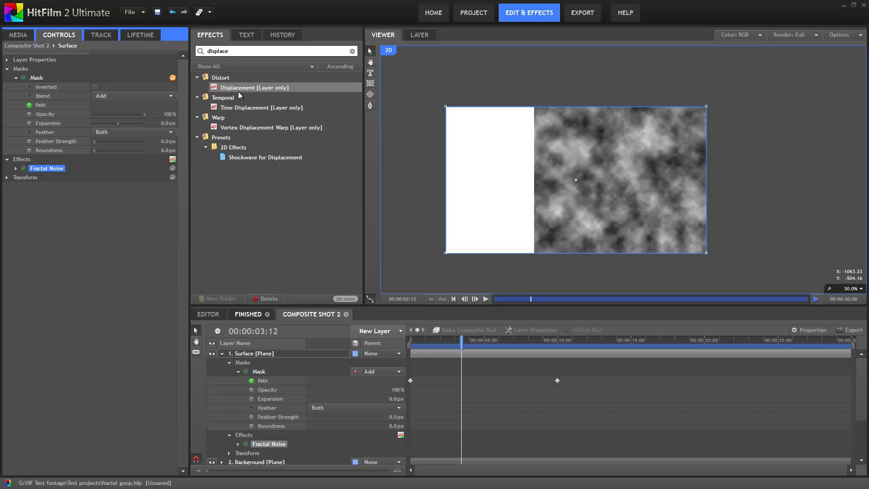
pyautogui.moveTo(235, 86); pyautogui.dragTo(51, 175)
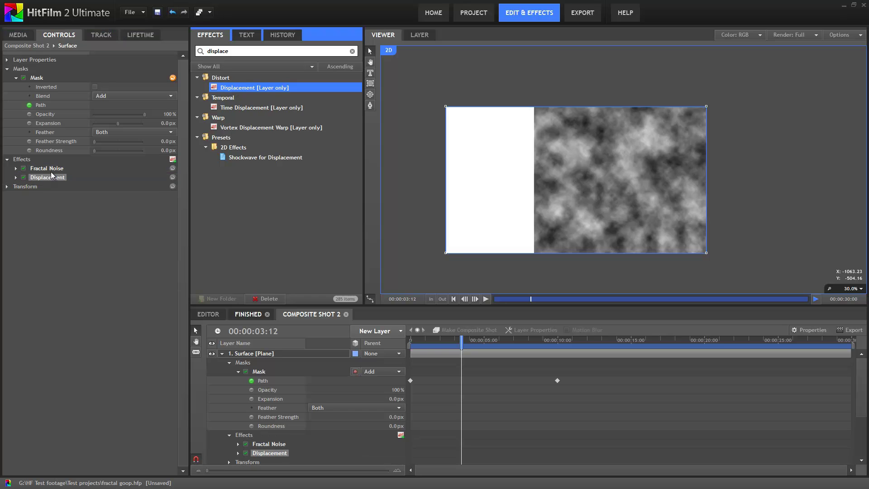
pyautogui.click(15, 177)
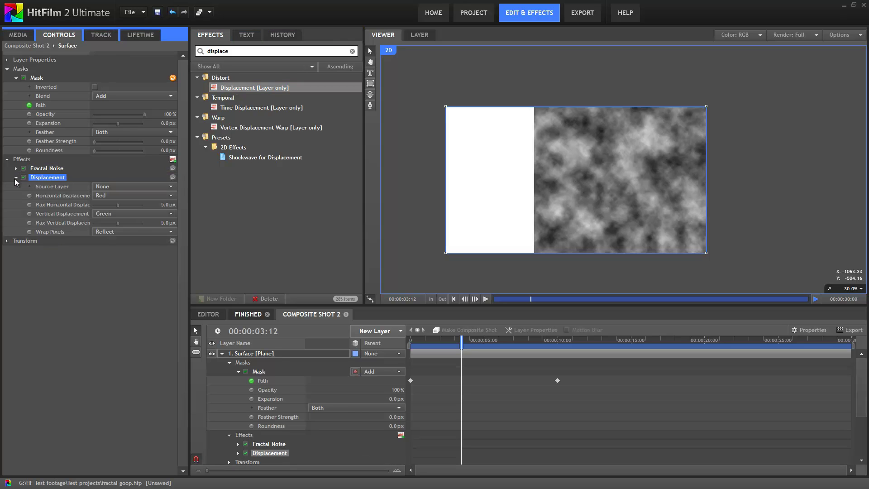
pyautogui.click(100, 188)
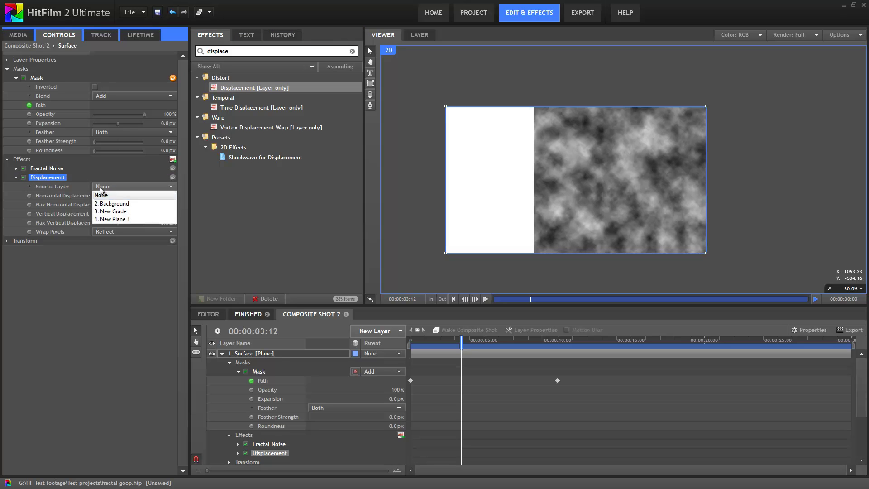
pyautogui.click(115, 214)
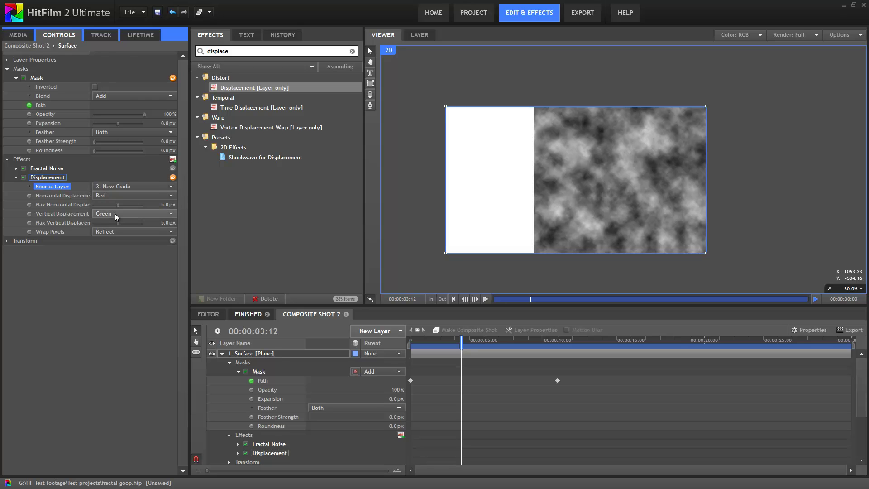
pyautogui.scroll(-3, 259, 393)
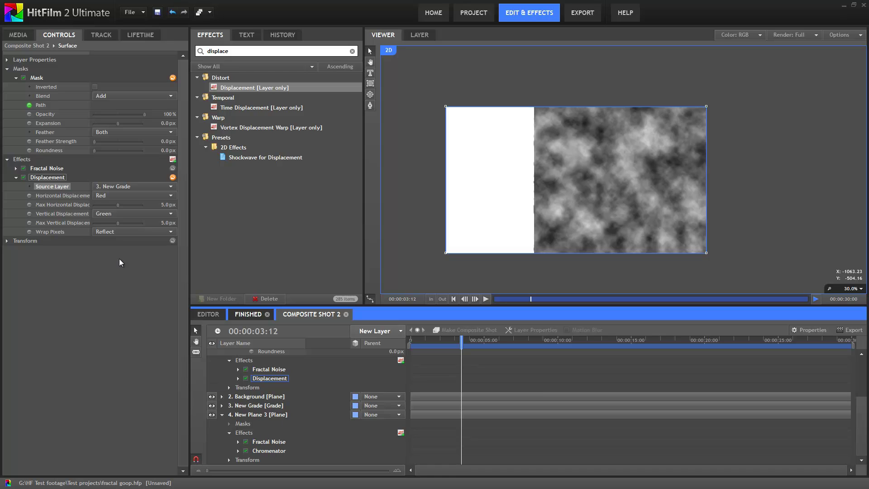
# Set both the horizontal and vertical displacement channels of the Displacement effect to Luminance.
pyautogui.click(106, 197)
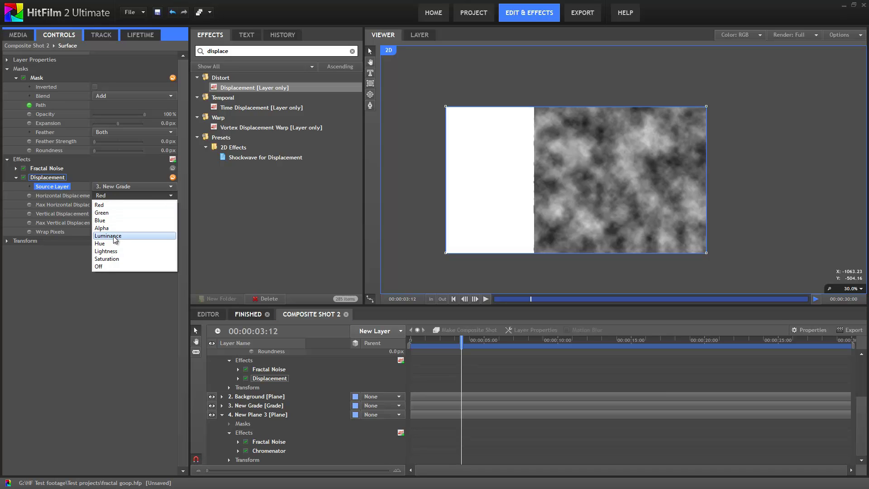
pyautogui.click(115, 240)
pyautogui.click(116, 214)
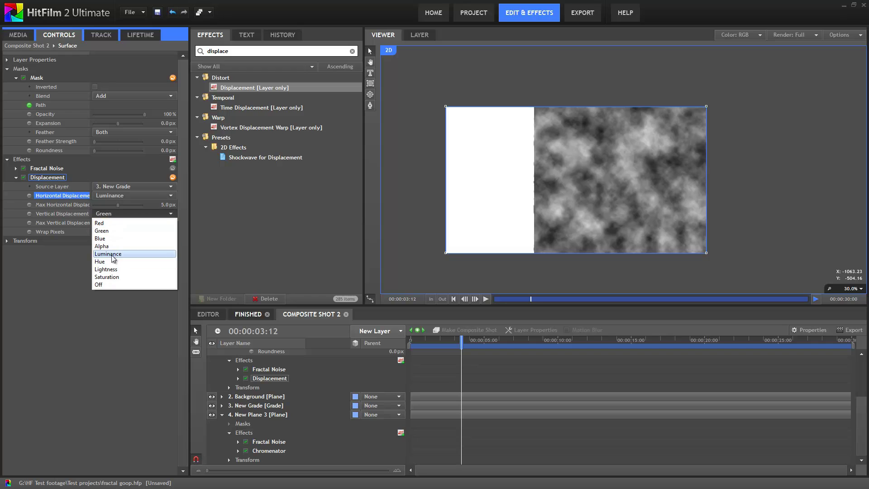
pyautogui.click(113, 258)
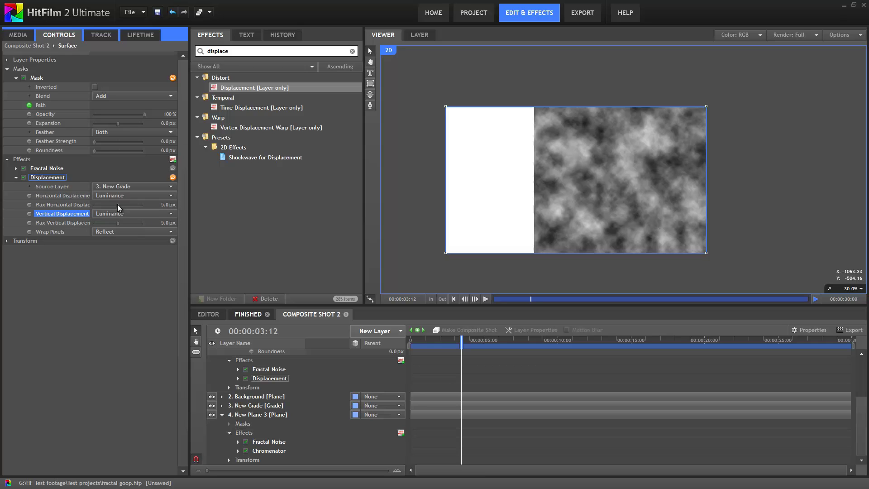
# Raise the Displacement's maximum horizontal displacement to 1024 px and scrub the transition to 00:00:04:02.
pyautogui.moveTo(117, 205); pyautogui.dragTo(140, 215)
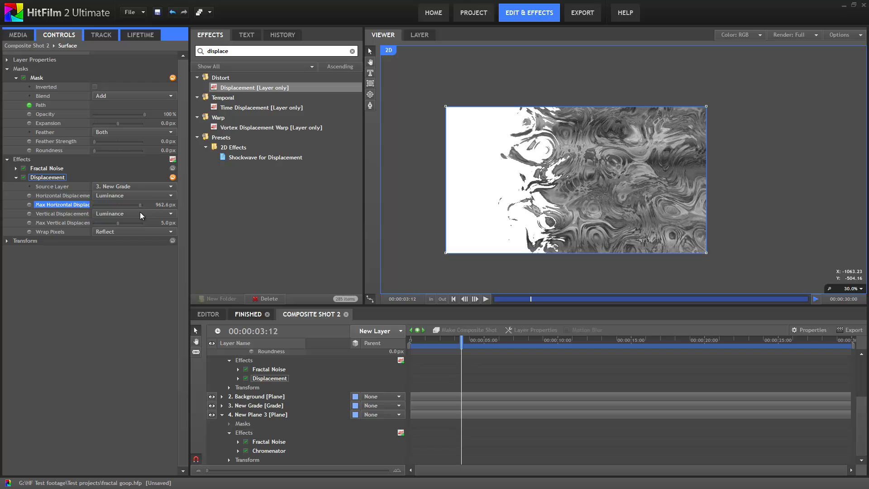
pyautogui.moveTo(137, 213)
pyautogui.mouseDown()
pyautogui.moveTo(104, 215)
pyautogui.moveTo(138, 216)
pyautogui.mouseUp()
pyautogui.moveTo(414, 343); pyautogui.dragTo(445, 341)
pyautogui.moveTo(448, 340); pyautogui.dragTo(470, 358)
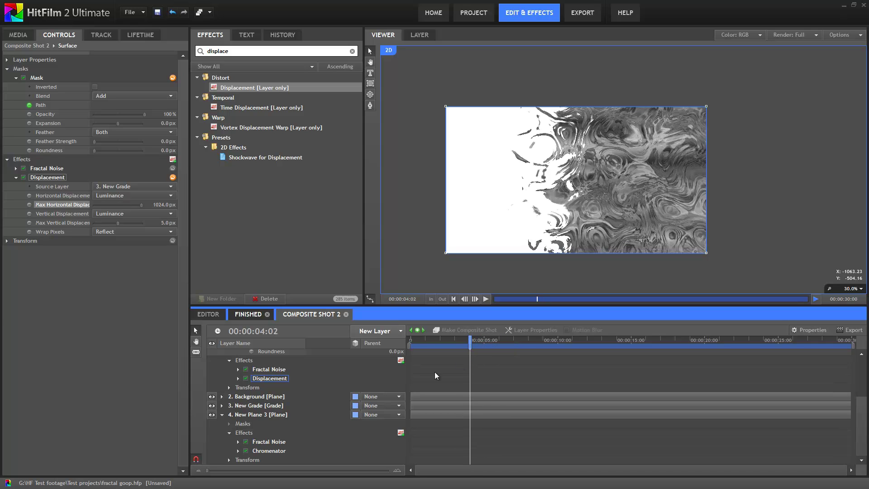
# Enable keyframing for the Surface plane's Fractal Noise position, with the first keyframe at 0 seconds.
pyautogui.click(269, 370)
pyautogui.click(16, 168)
pyautogui.click(24, 204)
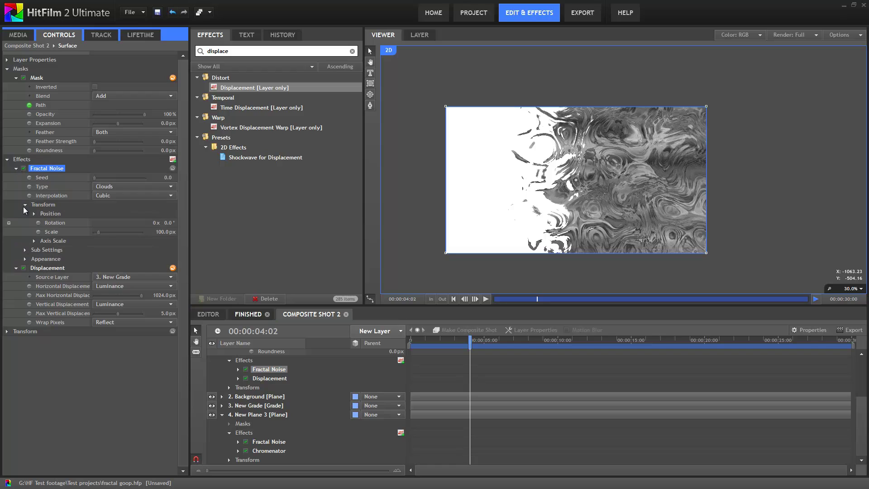
pyautogui.click(35, 214)
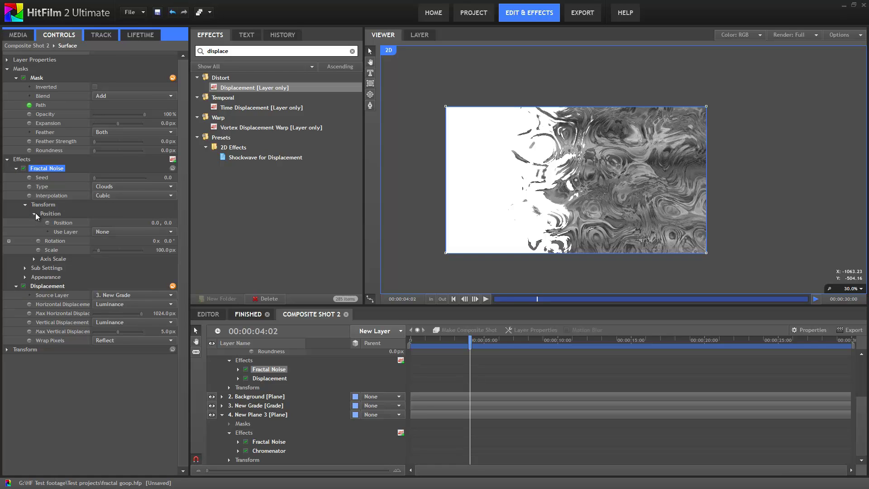
pyautogui.click(427, 412)
pyautogui.press('Home')
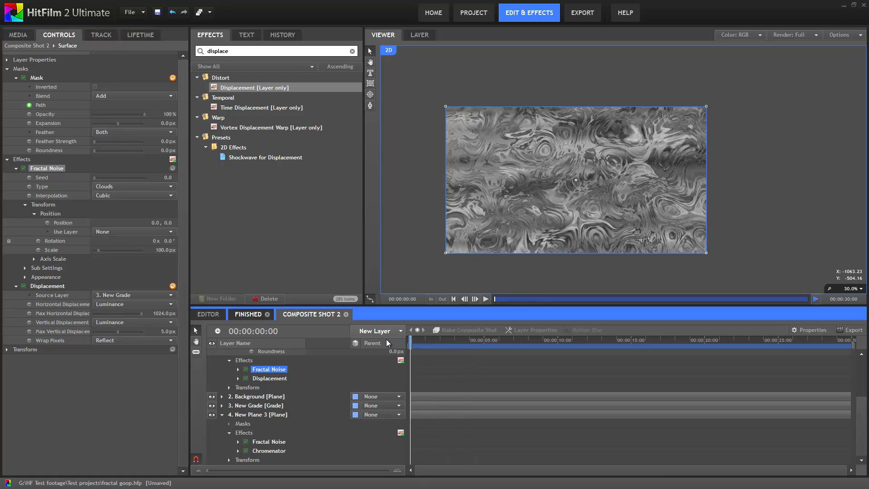
pyautogui.click(47, 223)
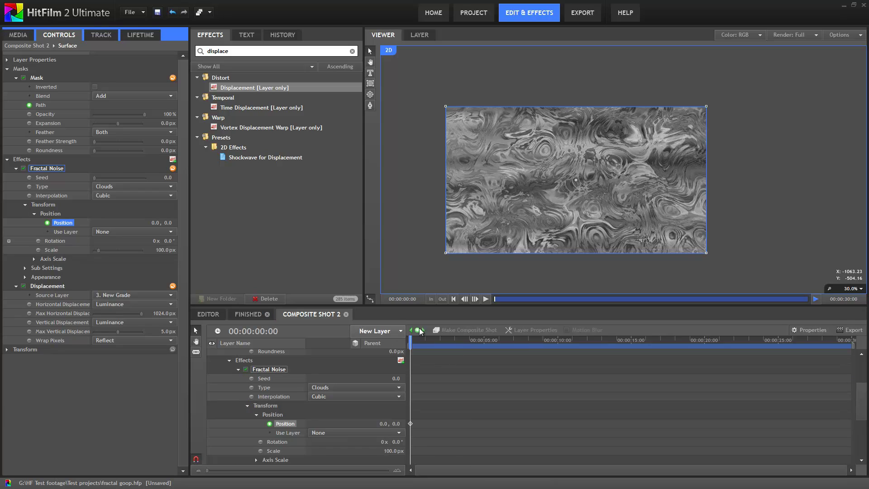
# Add a second Fractal Noise position keyframe shifted horizontally, place it just past 10 seconds and scrub to 00:00:04:00.
pyautogui.click(557, 340)
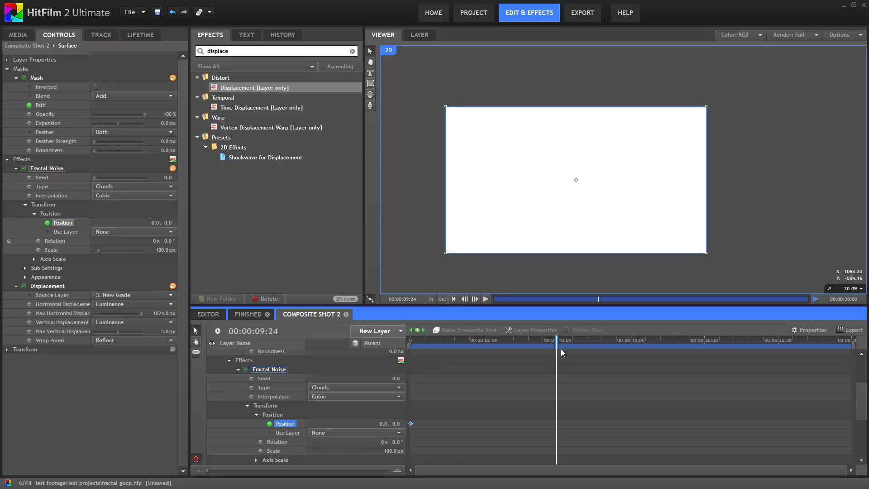
pyautogui.click(480, 340)
pyautogui.moveTo(154, 222); pyautogui.dragTo(284, 249)
pyautogui.moveTo(481, 423); pyautogui.dragTo(563, 425)
pyautogui.moveTo(481, 363)
pyautogui.mouseDown()
pyautogui.moveTo(583, 365)
pyautogui.moveTo(468, 371)
pyautogui.mouseUp()
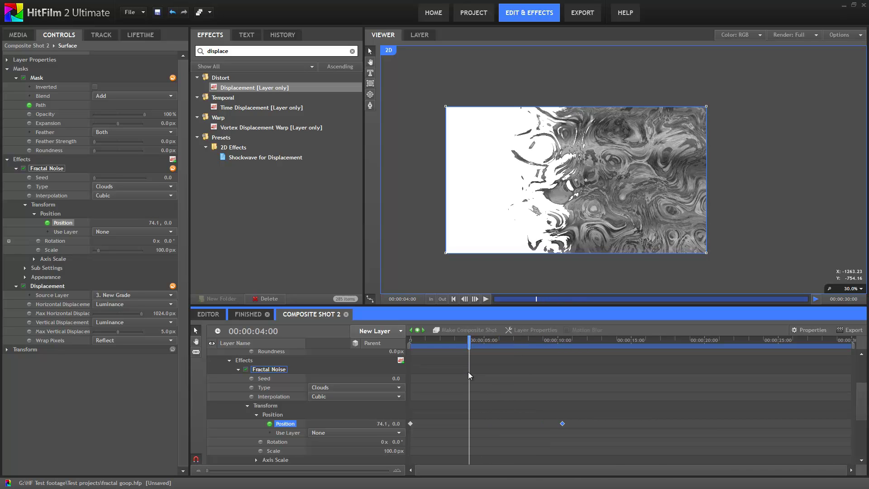
# Apply the Parallax effect to the Surface plane after Displacement.
pyautogui.click(851, 288)
pyautogui.click(845, 384)
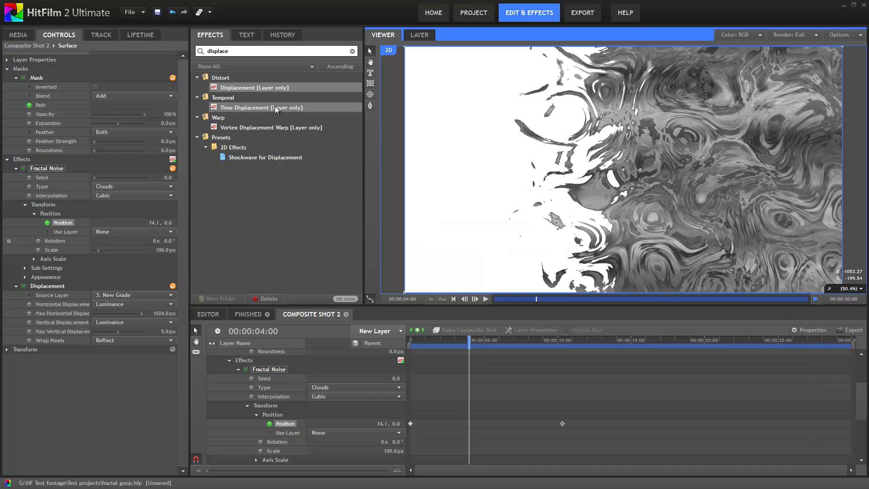
pyautogui.write('para')
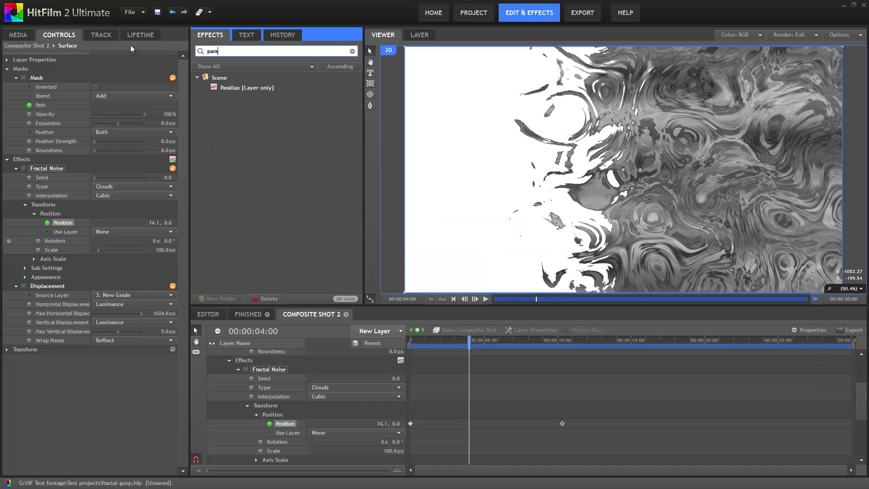
pyautogui.moveTo(254, 88); pyautogui.dragTo(83, 337)
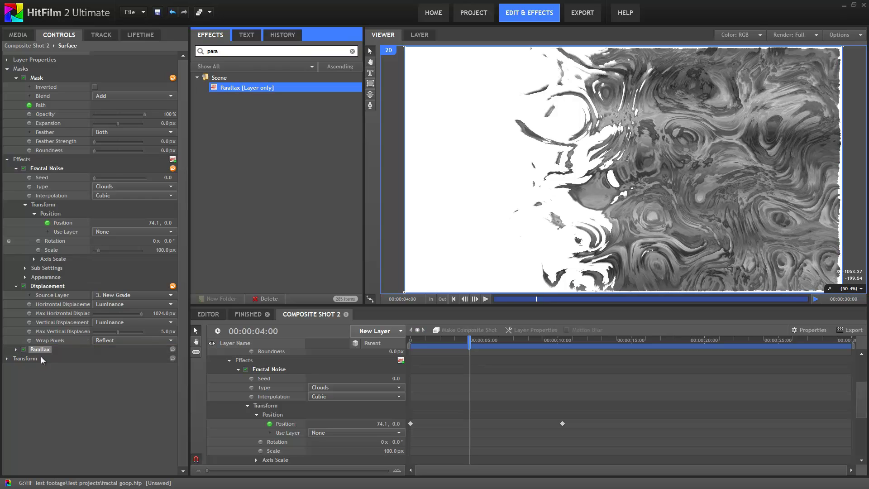
# Scale the Surface plane up slightly so its edges extend beyond the frame.
pyautogui.click(274, 379)
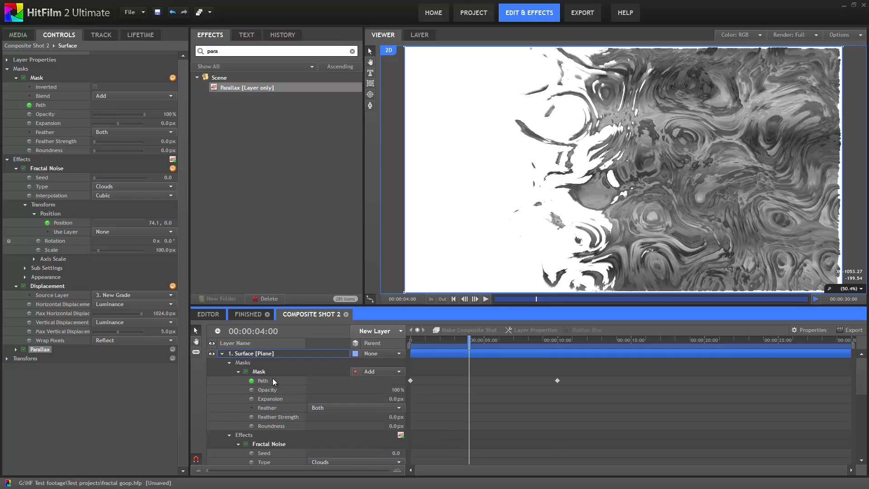
pyautogui.click(260, 354)
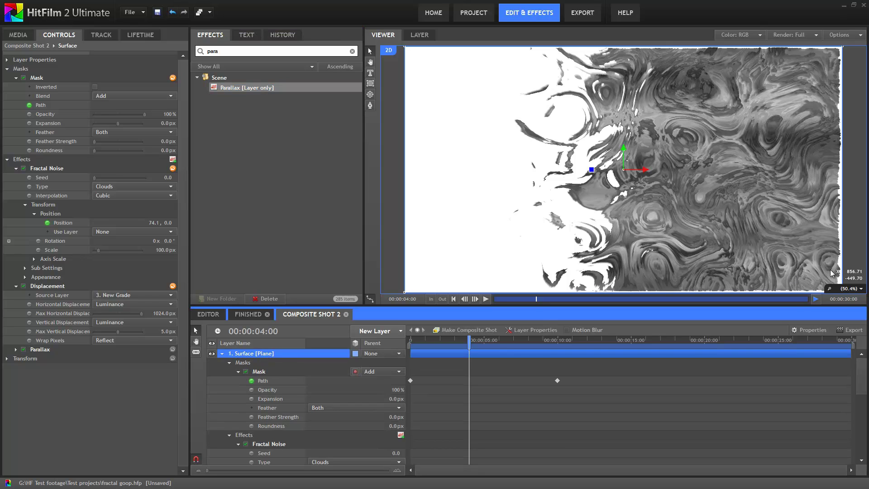
pyautogui.scroll(-1, 441, 242)
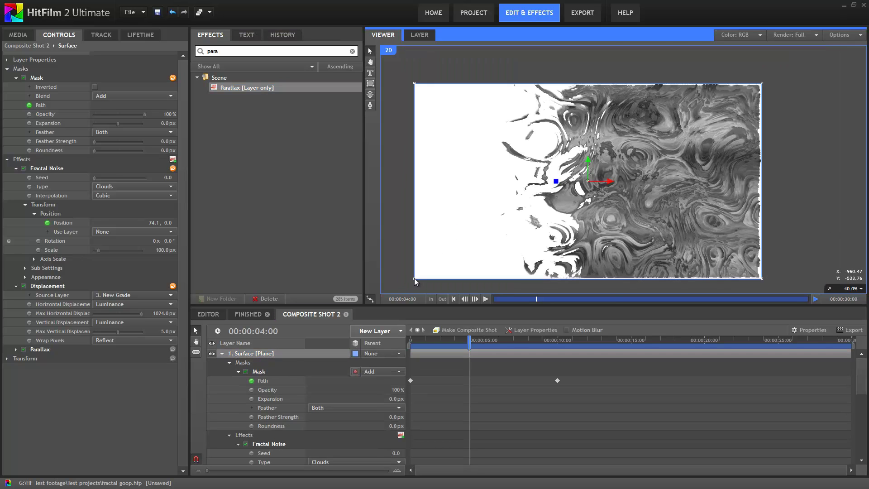
pyautogui.moveTo(414, 278); pyautogui.dragTo(406, 288)
pyautogui.click(858, 289)
pyautogui.click(828, 389)
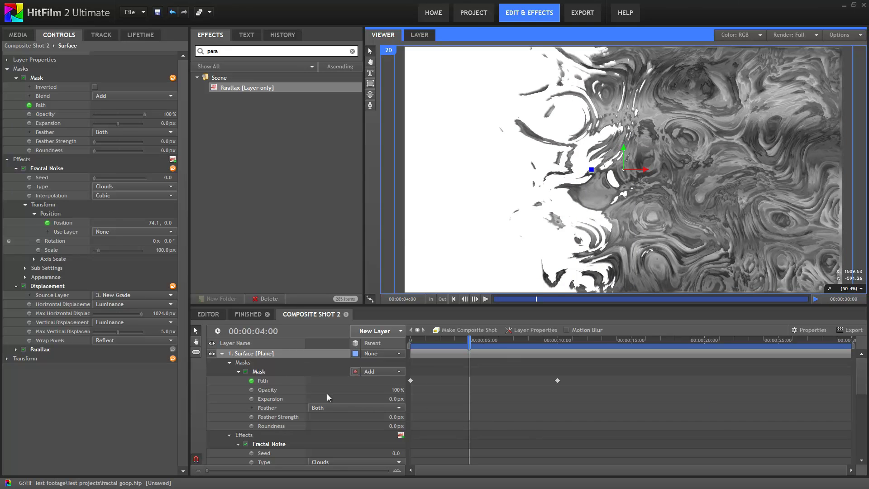
# Expand the Parallax settings, add a light layer with its camera, and move the light over the right half of the frame.
pyautogui.click(15, 350)
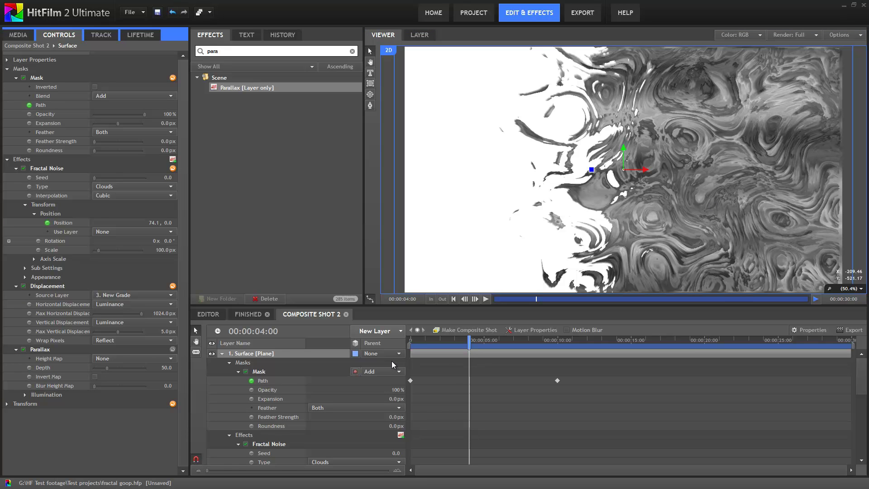
pyautogui.click(376, 331)
pyautogui.click(394, 441)
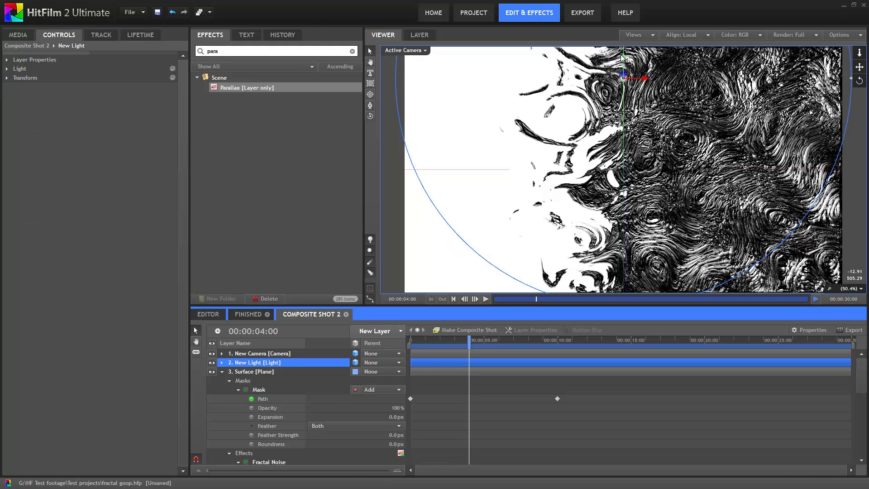
pyautogui.moveTo(624, 78); pyautogui.dragTo(777, 157)
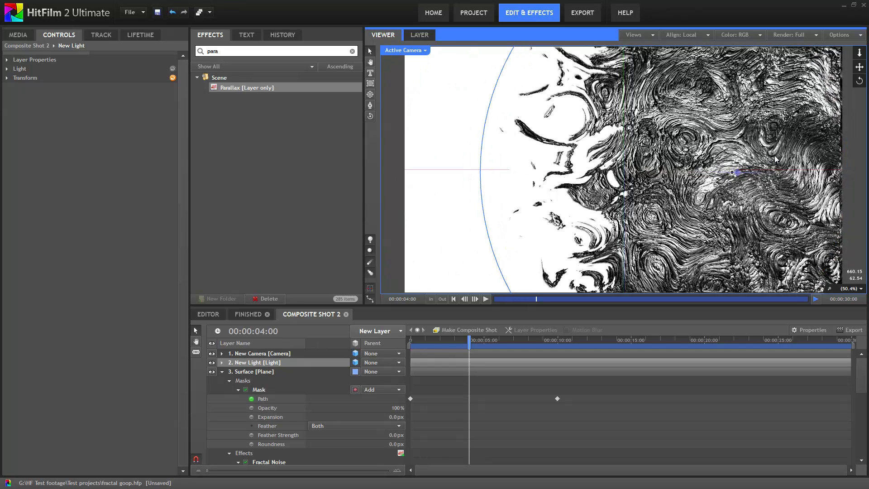
# Set the light's falloff to Curve and its color to dark green (0.0, 0.7, 0.0).
pyautogui.click(7, 69)
pyautogui.click(109, 105)
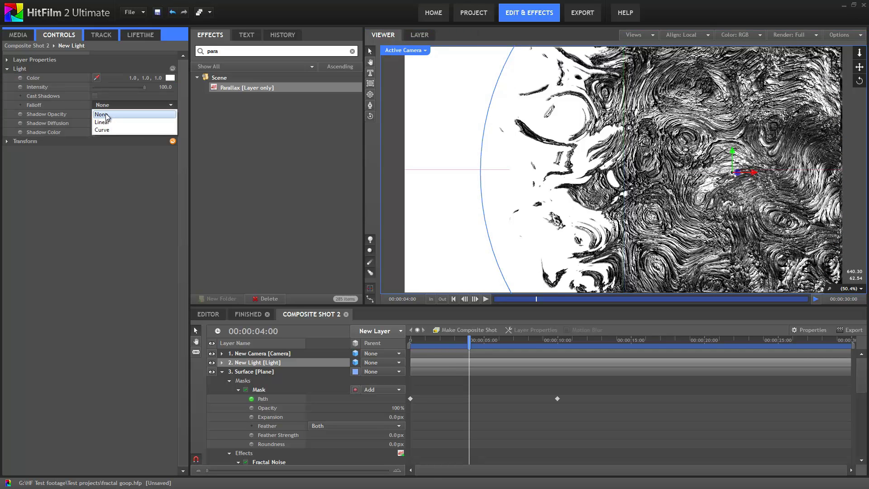
pyautogui.click(115, 129)
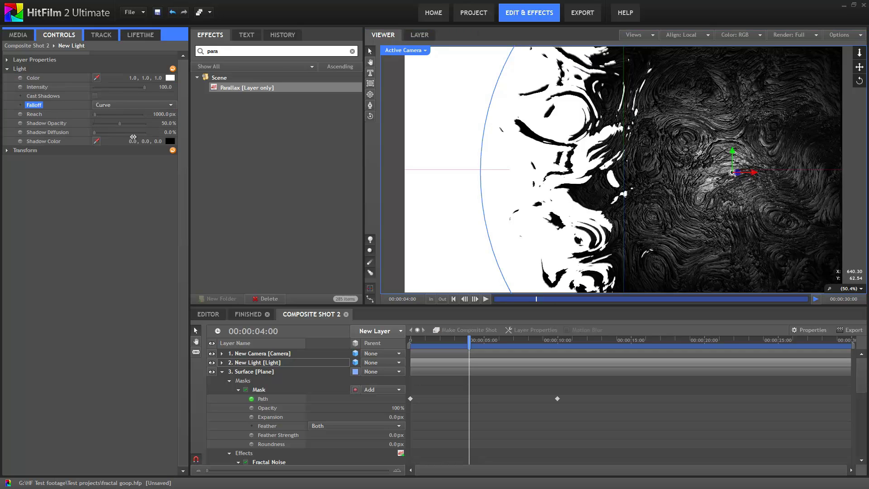
pyautogui.click(170, 78)
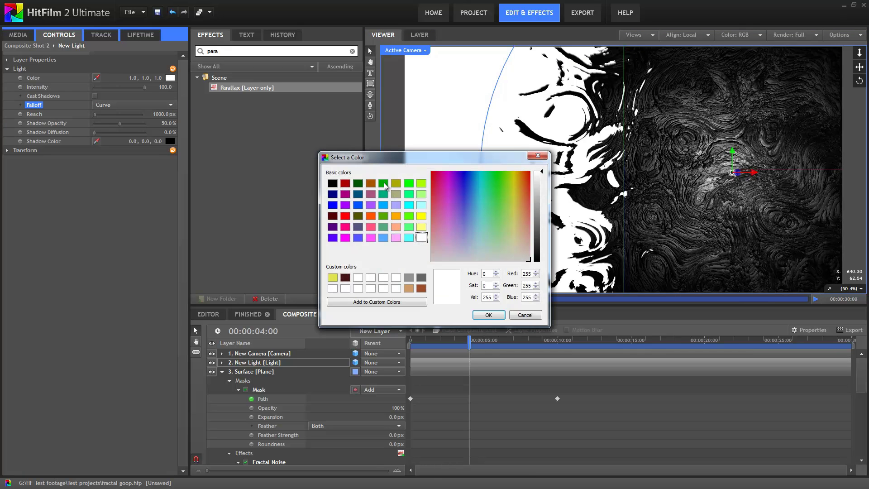
pyautogui.click(384, 183)
pyautogui.click(484, 316)
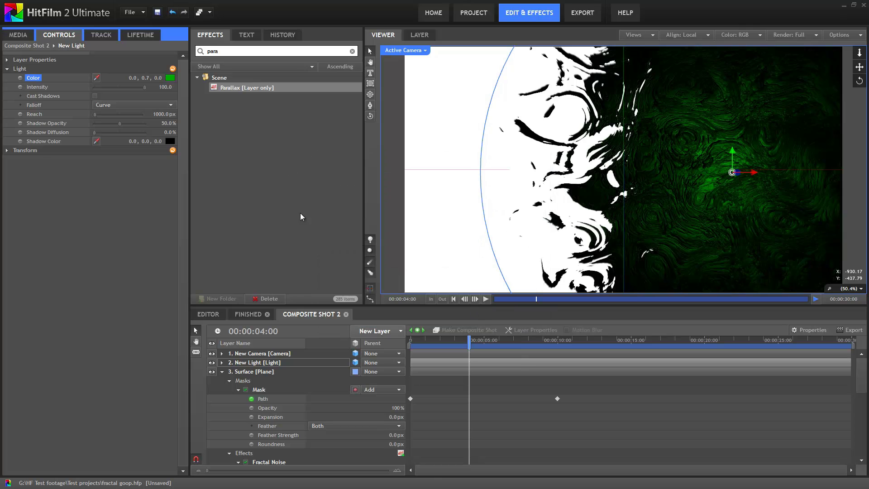
# Move the green light to the upper-right part of the frame and duplicate the light layer.
pyautogui.moveTo(734, 173); pyautogui.dragTo(736, 191)
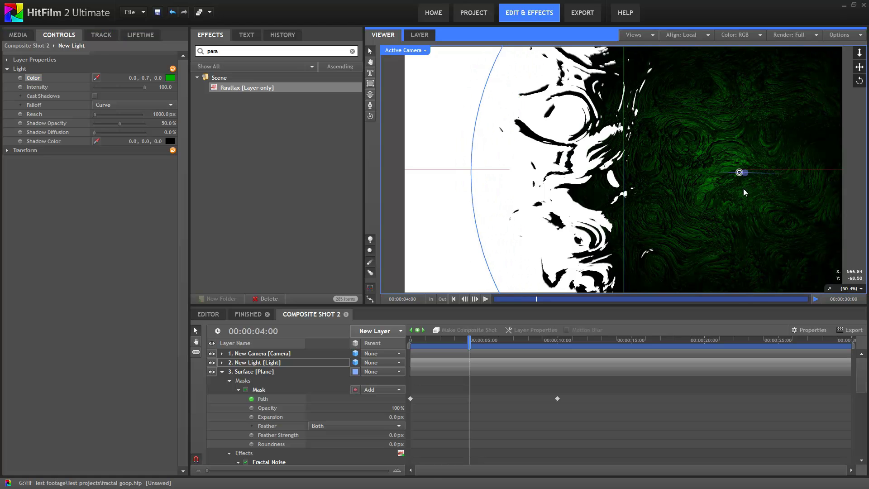
pyautogui.moveTo(738, 156); pyautogui.dragTo(732, 102)
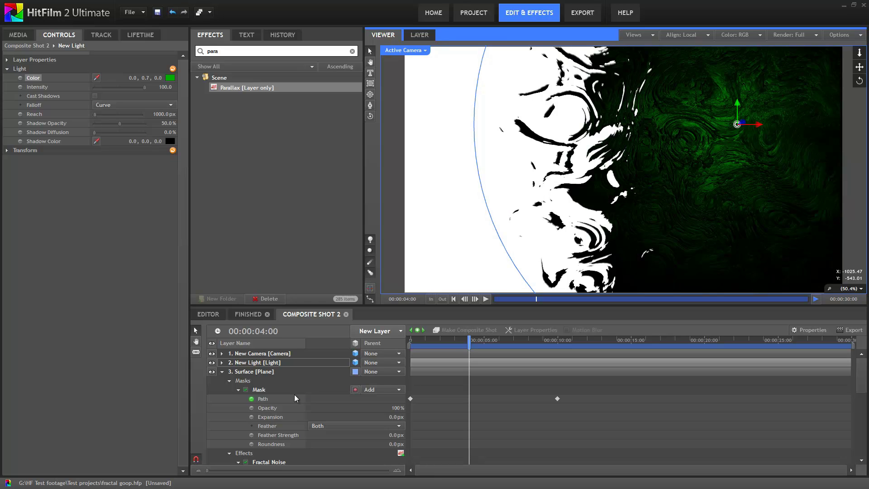
pyautogui.click(251, 365)
pyautogui.hotkey('ctrl', 'd')
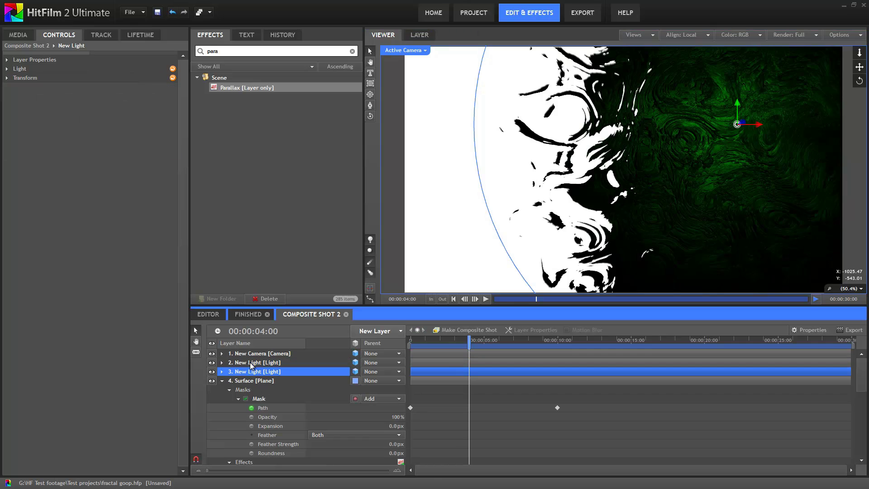
# Set the duplicated light's color to teal blue (0.0, 0.5, 0.7).
pyautogui.click(7, 69)
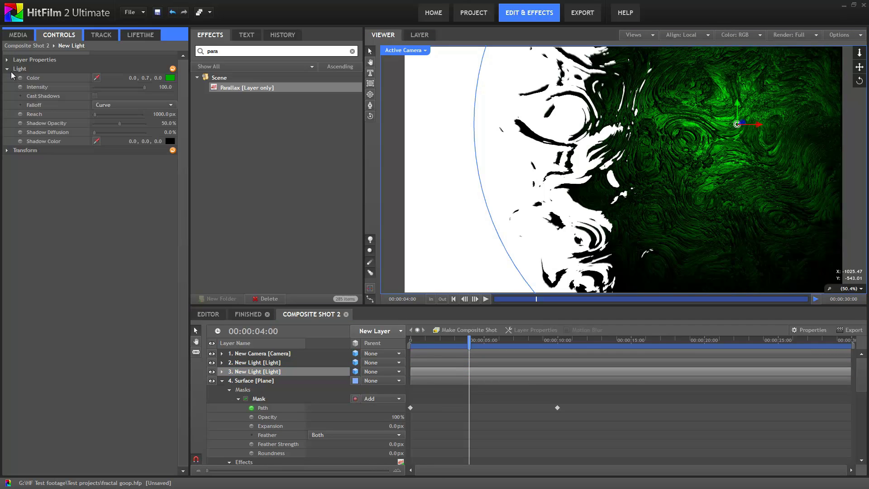
pyautogui.click(170, 78)
pyautogui.moveTo(484, 175); pyautogui.dragTo(479, 172)
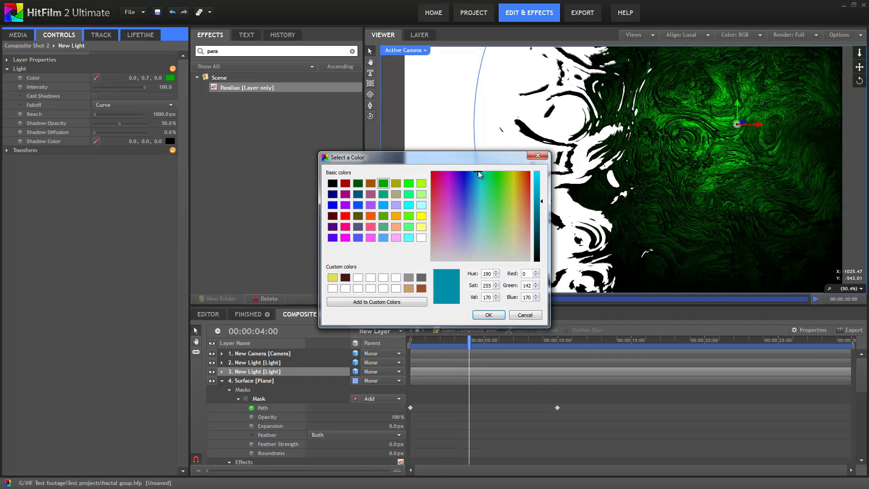
pyautogui.click(489, 314)
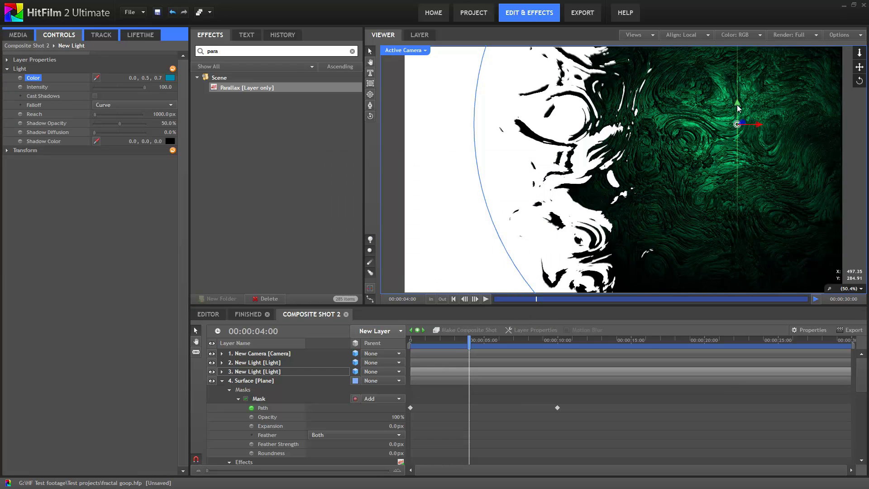
# Move the teal light to the lower middle of the frame and add two more lights by duplication.
pyautogui.click(739, 129)
pyautogui.moveTo(741, 130); pyautogui.dragTo(651, 253)
pyautogui.hotkey('ctrl', 'd')
pyautogui.moveTo(436, 339); pyautogui.dragTo(393, 345)
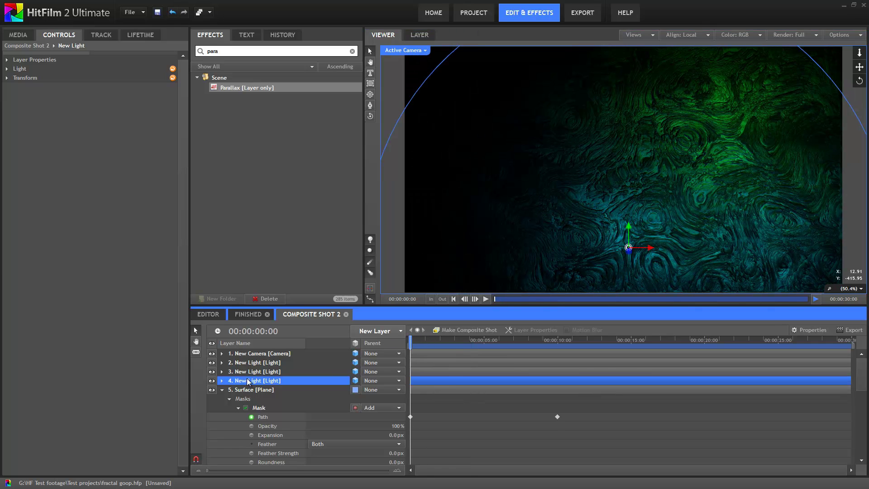
pyautogui.hotkey('ctrl', 'd')
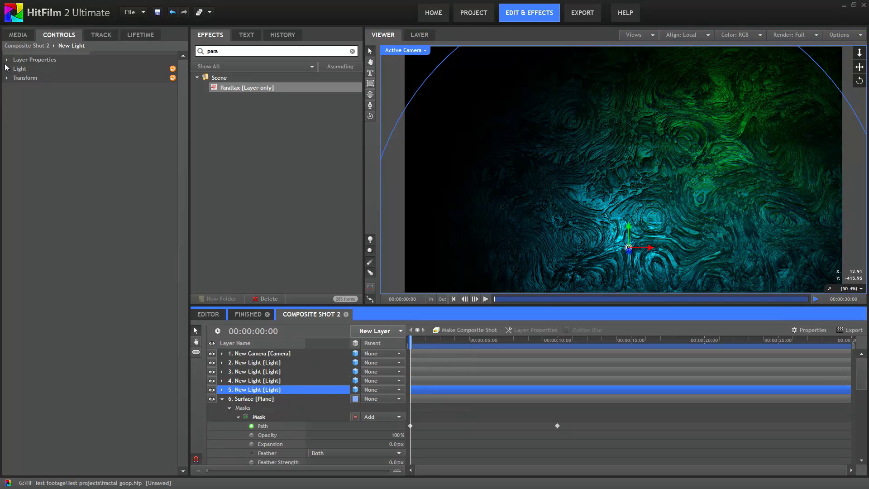
# Set the newest light's color to dark yellow (0.7, 0.5, 0.0) and move it to the left part of the frame.
pyautogui.click(6, 69)
pyautogui.click(170, 78)
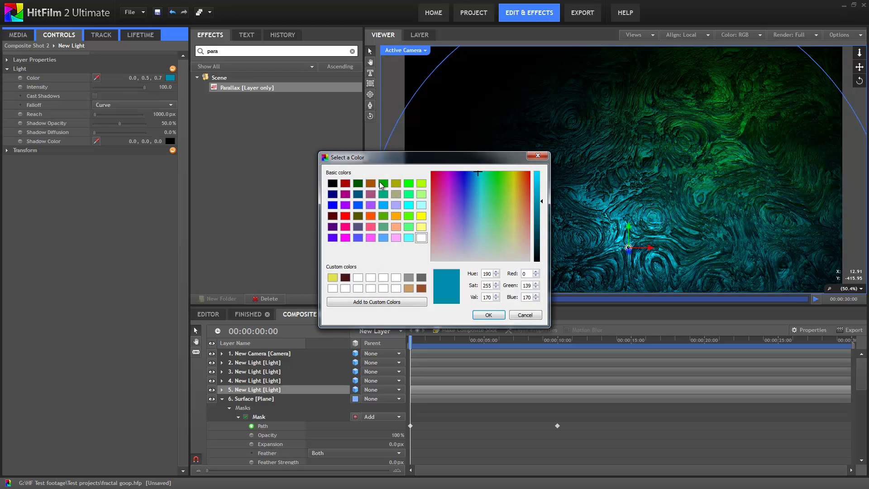
pyautogui.moveTo(455, 171); pyautogui.dragTo(456, 170)
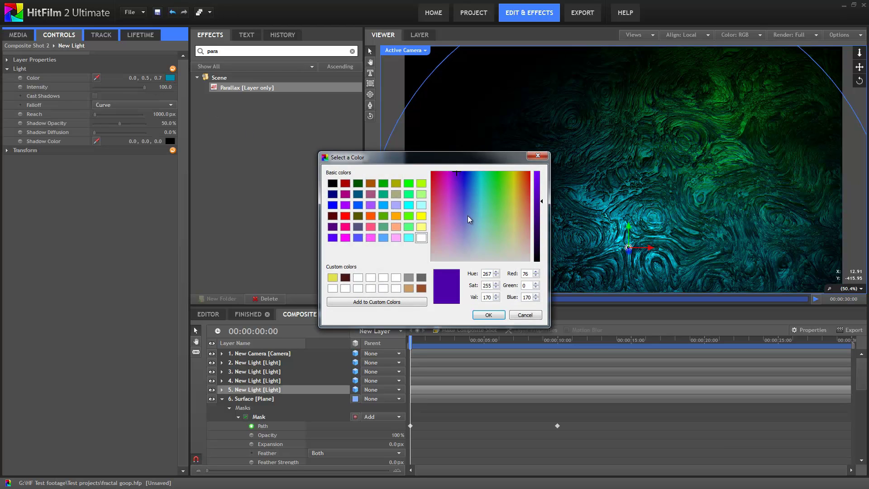
pyautogui.moveTo(480, 173); pyautogui.dragTo(517, 170)
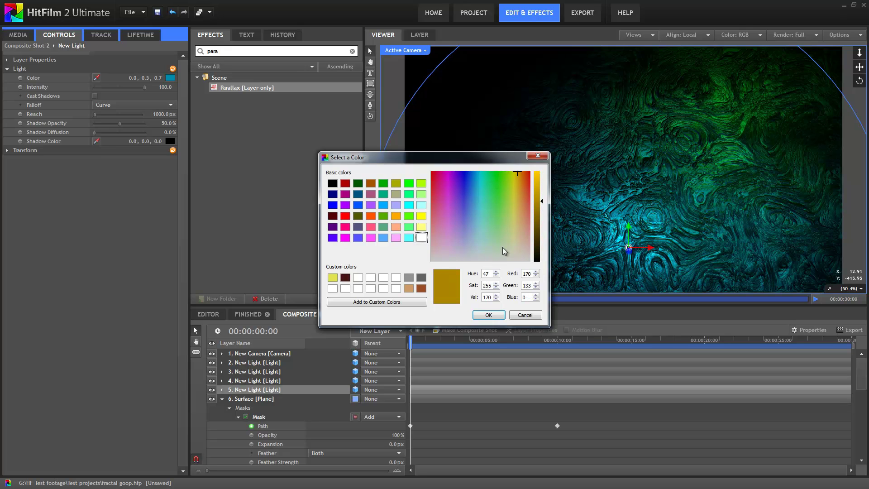
pyautogui.click(488, 315)
pyautogui.moveTo(654, 249); pyautogui.dragTo(530, 189)
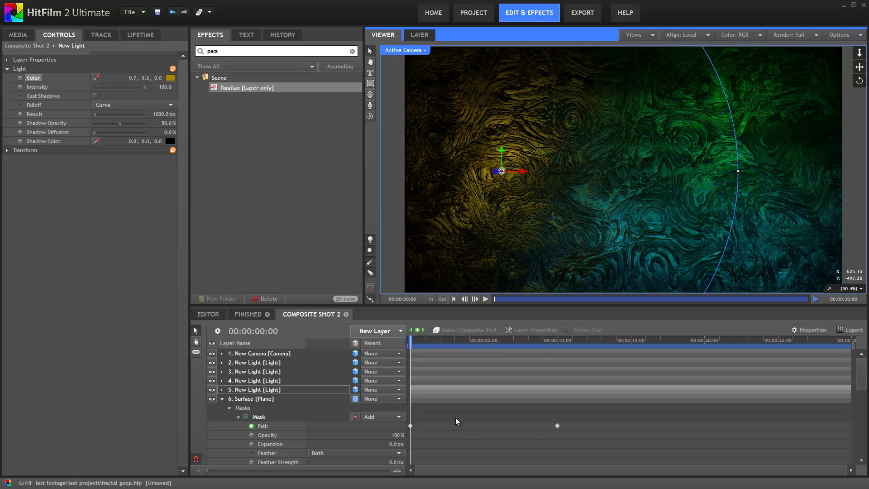
# Go to 00:00:03:15 and apply the Light Wrap effect to the Surface plane.
pyautogui.click(466, 440)
pyautogui.moveTo(412, 340); pyautogui.dragTo(464, 385)
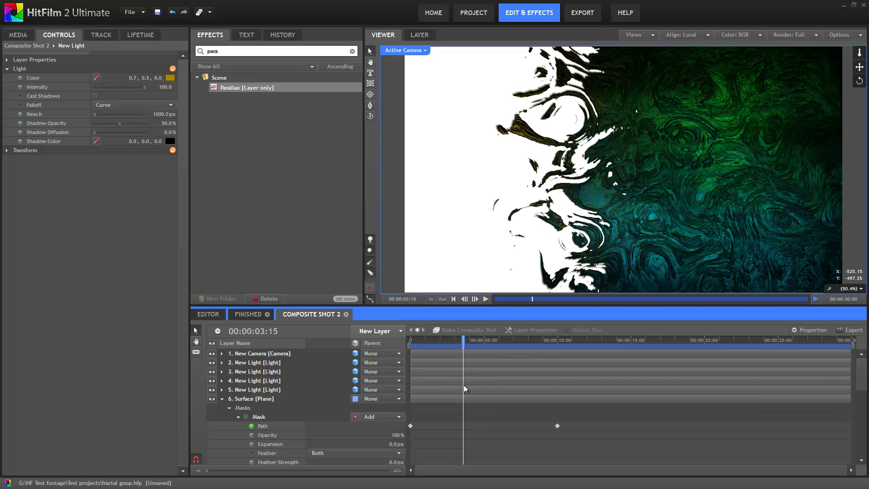
pyautogui.click(243, 28)
pyautogui.write('light')
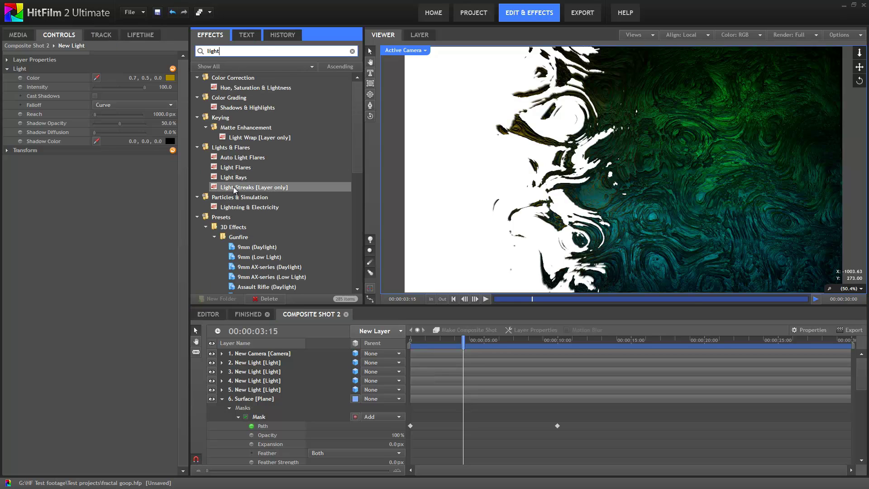
pyautogui.moveTo(235, 140); pyautogui.dragTo(269, 403)
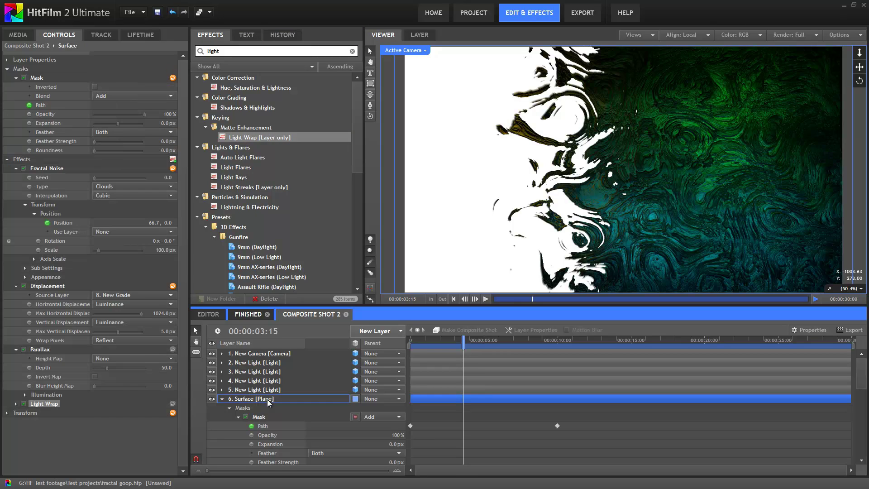
# Set the Light Wrap source layer to 8. New Grade, its blend to Add and its radius to 23.0, and compare it on and off.
pyautogui.click(16, 404)
pyautogui.click(102, 412)
pyautogui.click(114, 396)
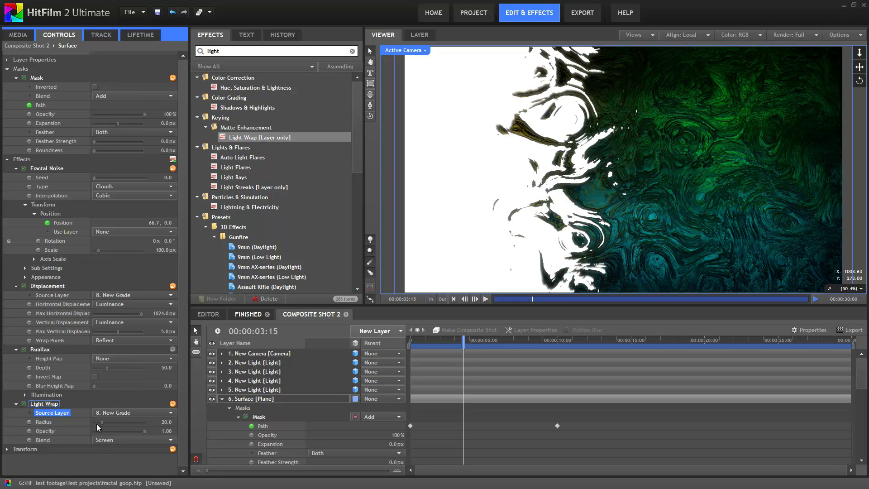
pyautogui.click(107, 441)
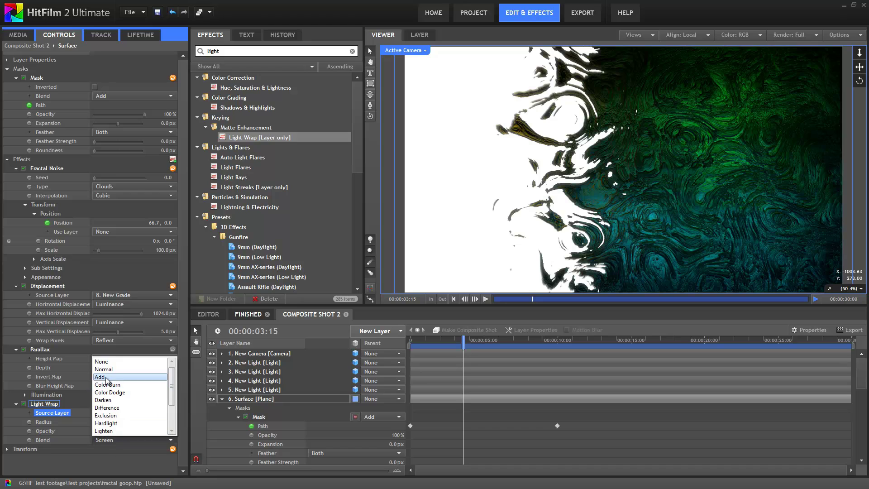
pyautogui.click(100, 377)
pyautogui.click(93, 422)
pyautogui.moveTo(99, 422)
pyautogui.mouseDown()
pyautogui.moveTo(124, 424)
pyautogui.moveTo(105, 426)
pyautogui.mouseUp()
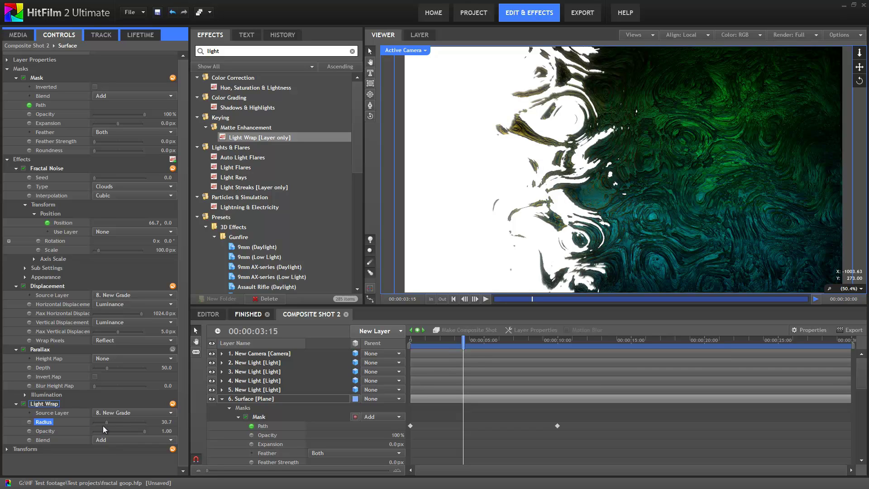
pyautogui.click(24, 404)
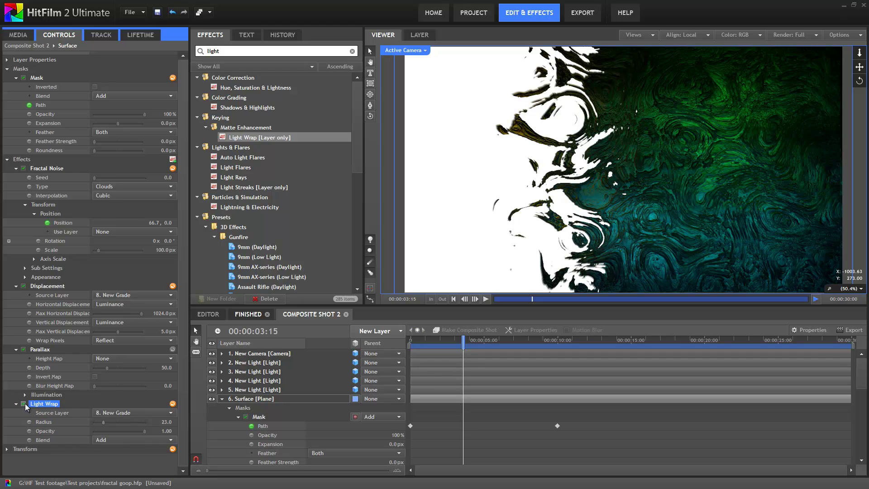
pyautogui.click(24, 403)
# Duplicate the Light Wrap effect, set the copy's radius to 76.8, and preview the transition up to 00:00:03:03.
pyautogui.hotkey('ctrl', 'd')
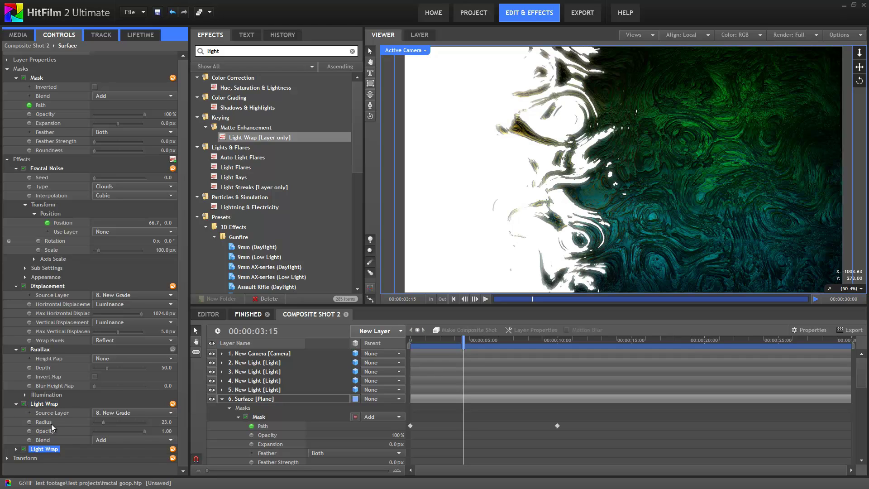
pyautogui.click(15, 448)
pyautogui.scroll(-1, 61, 433)
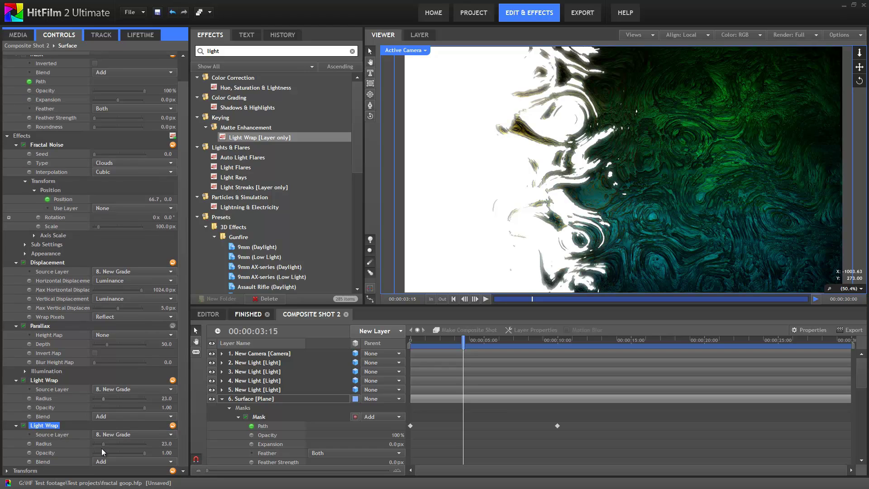
pyautogui.moveTo(105, 445); pyautogui.dragTo(124, 445)
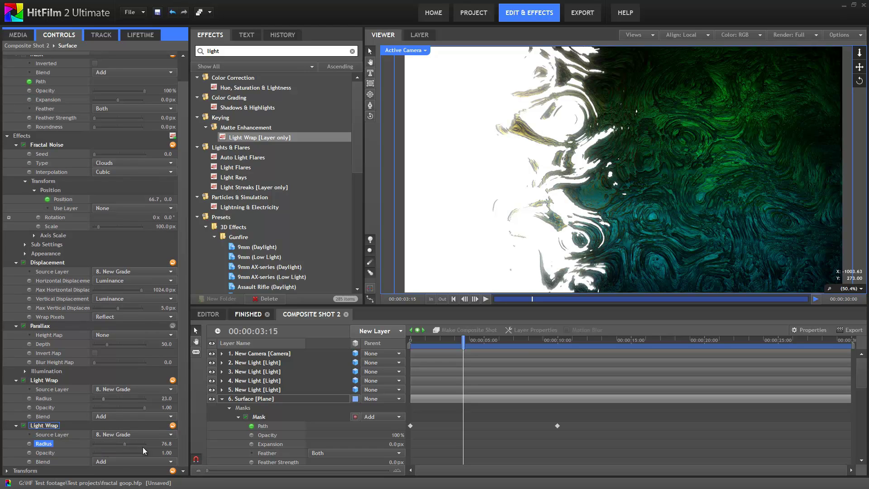
pyautogui.moveTo(417, 336); pyautogui.dragTo(456, 348)
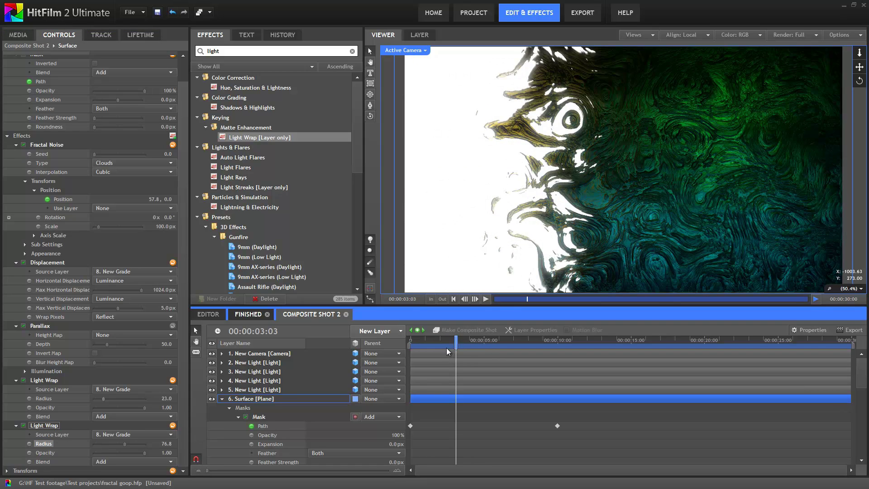
# Add a grade layer above all other layers and apply the Light Rays effect to it.
pyautogui.click(374, 332)
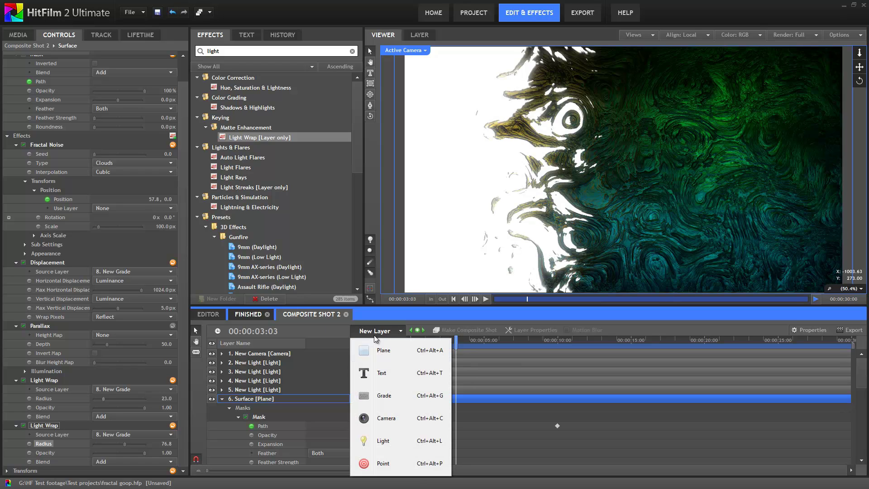
pyautogui.click(375, 400)
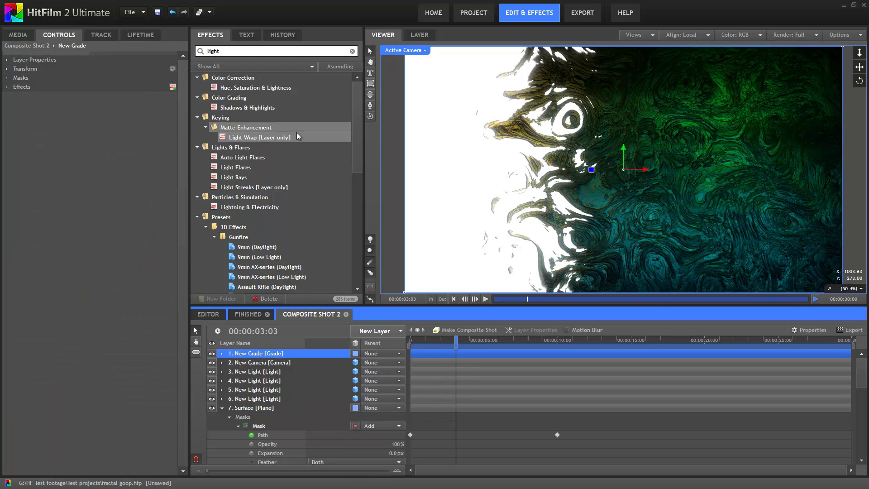
pyautogui.click(262, 51)
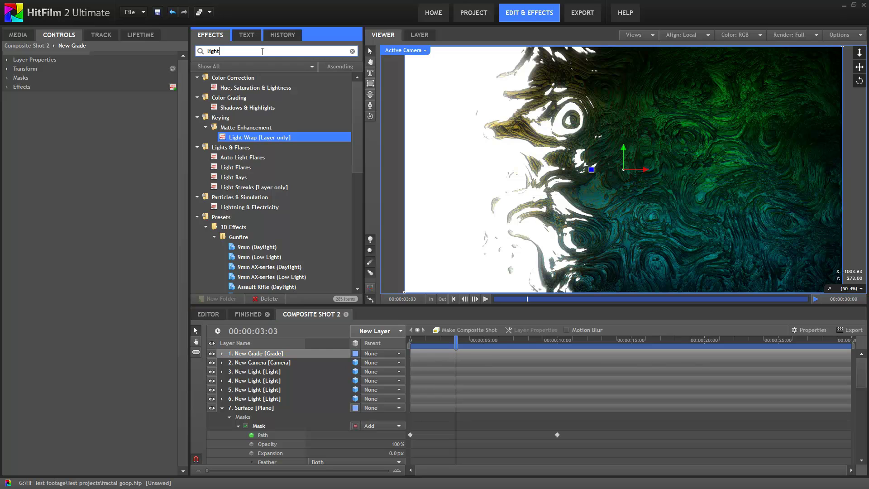
pyautogui.click(240, 178)
pyautogui.moveTo(240, 178); pyautogui.dragTo(99, 79)
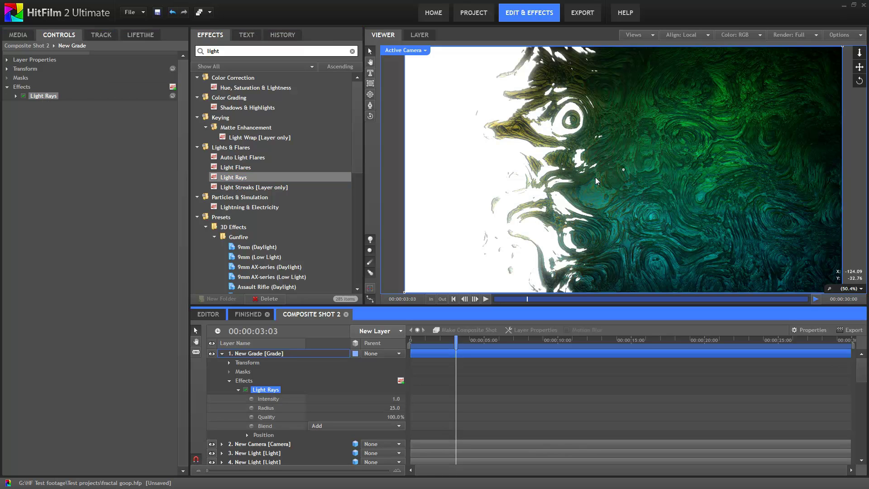
# Move the Light Rays center near the frame's left edge and set its radius to 390.0 and intensity to 0.6.
pyautogui.click(428, 341)
pyautogui.moveTo(623, 168); pyautogui.dragTo(427, 168)
pyautogui.click(16, 96)
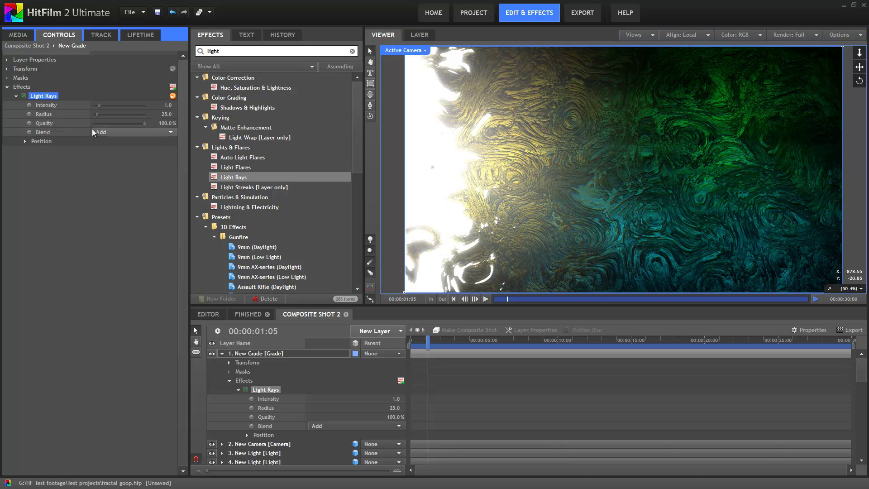
pyautogui.moveTo(97, 115); pyautogui.dragTo(134, 116)
pyautogui.moveTo(432, 167)
pyautogui.mouseDown()
pyautogui.moveTo(433, 155)
pyautogui.moveTo(474, 159)
pyautogui.moveTo(414, 171)
pyautogui.moveTo(423, 169)
pyautogui.mouseUp()
pyautogui.moveTo(415, 340)
pyautogui.mouseDown()
pyautogui.moveTo(455, 351)
pyautogui.moveTo(411, 343)
pyautogui.moveTo(452, 355)
pyautogui.moveTo(424, 351)
pyautogui.mouseUp()
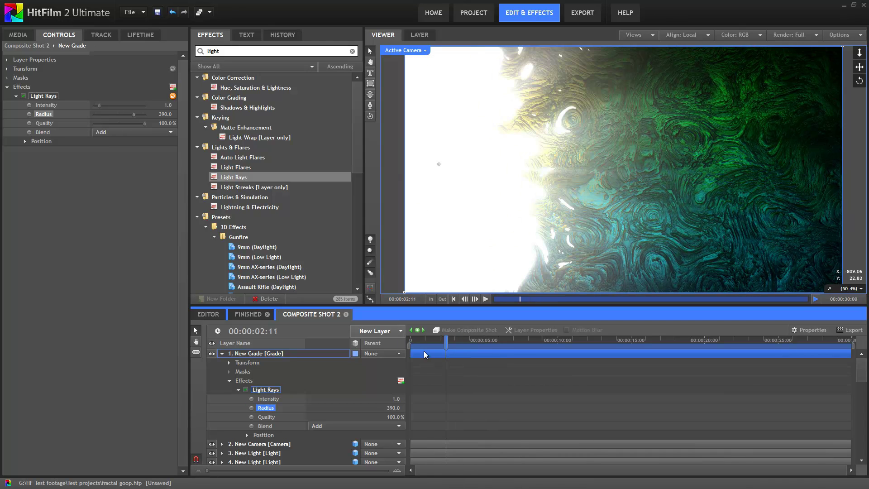
pyautogui.moveTo(99, 105); pyautogui.dragTo(97, 104)
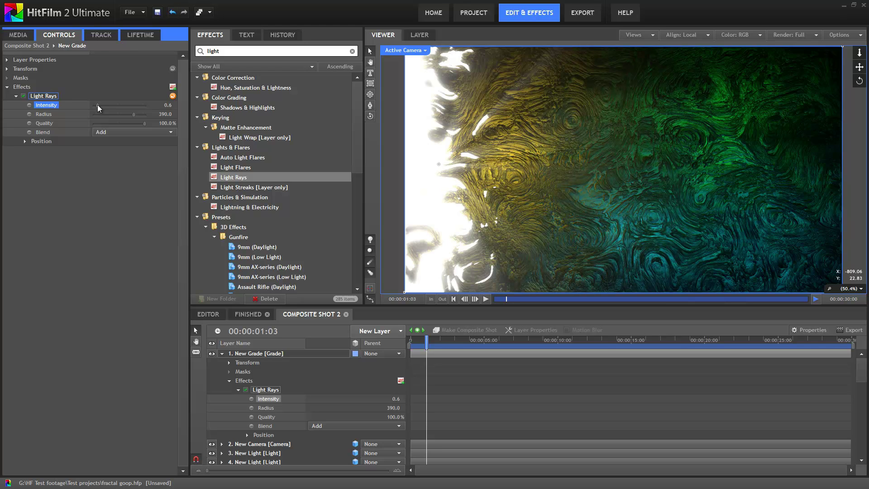
# Find the Lens Dirt effect, add it after Light Rays on the top grade layer, and expand its settings.
pyautogui.click(255, 51)
pyautogui.press('BackSpace')
pyautogui.press('BackSpace')
pyautogui.press('BackSpace')
pyautogui.press('BackSpace')
pyautogui.write('ens')
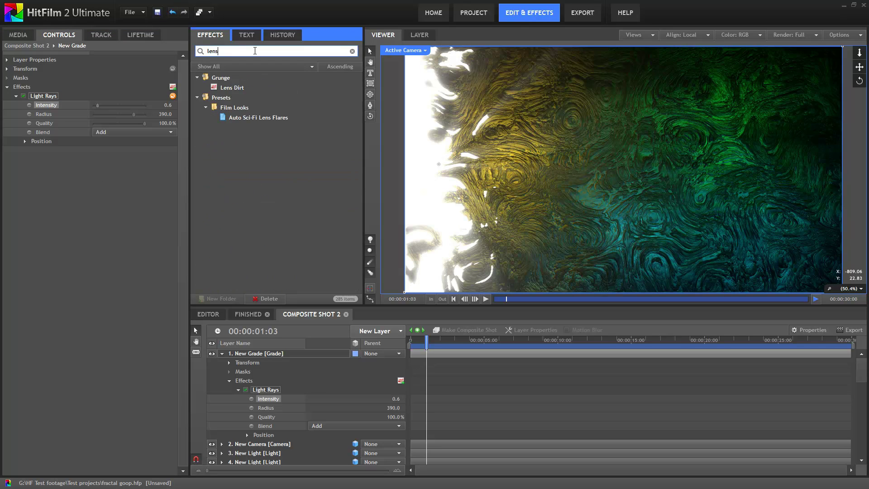
pyautogui.click(216, 89)
pyautogui.moveTo(216, 89); pyautogui.dragTo(58, 143)
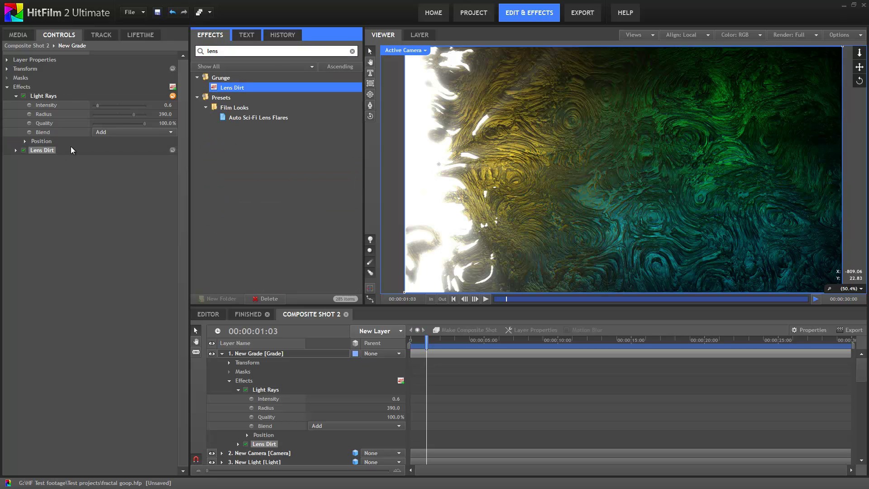
pyautogui.click(15, 150)
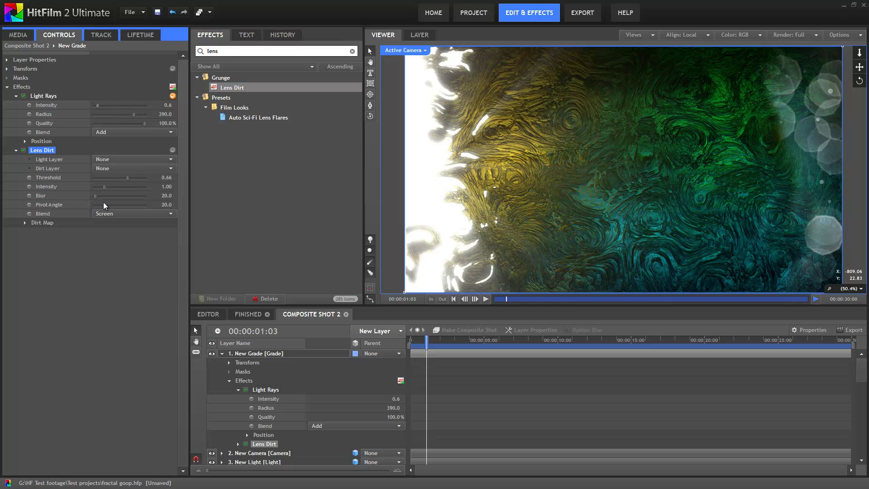
# Preview the transition up to 00:00:03:08 and set the Lens Dirt pivot angle to 27.0 and blur to 140.0.
pyautogui.click(408, 339)
pyautogui.click(411, 339)
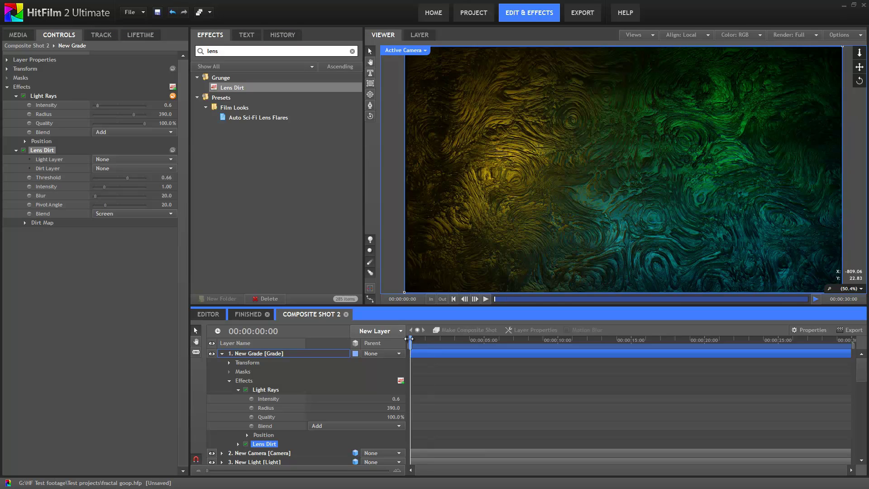
pyautogui.moveTo(414, 339); pyautogui.dragTo(460, 355)
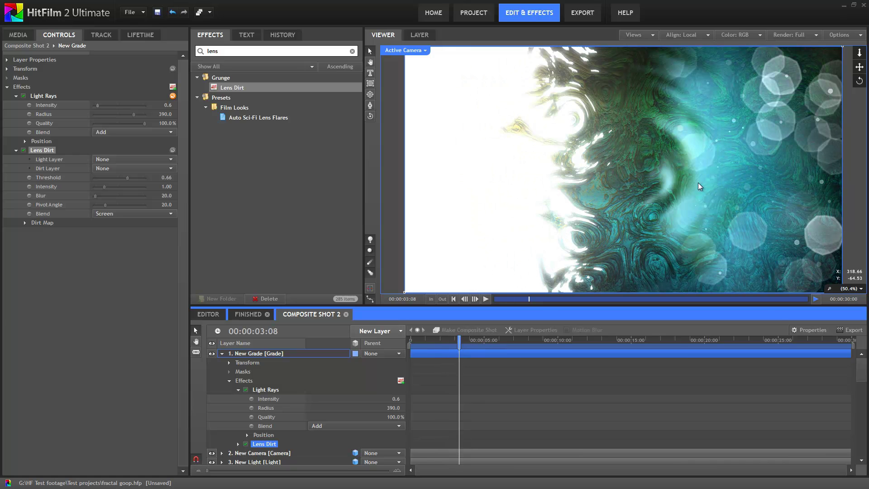
pyautogui.click(109, 205)
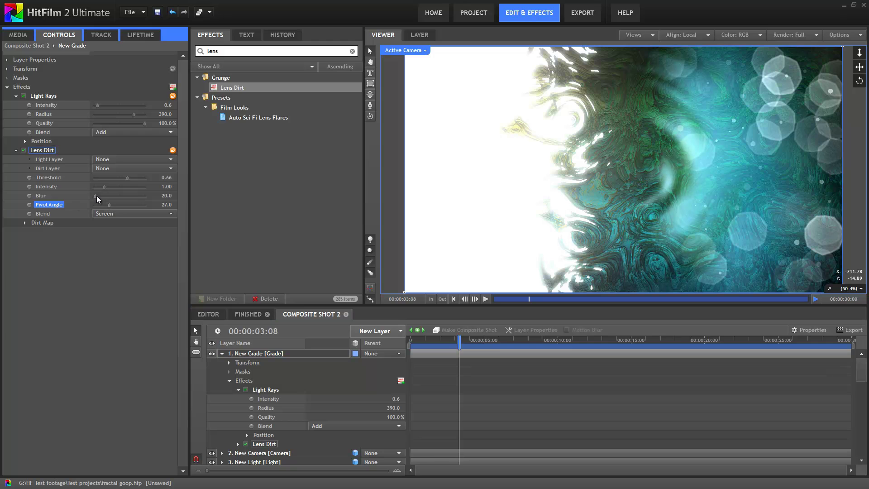
pyautogui.click(97, 195)
pyautogui.moveTo(99, 196); pyautogui.dragTo(100, 196)
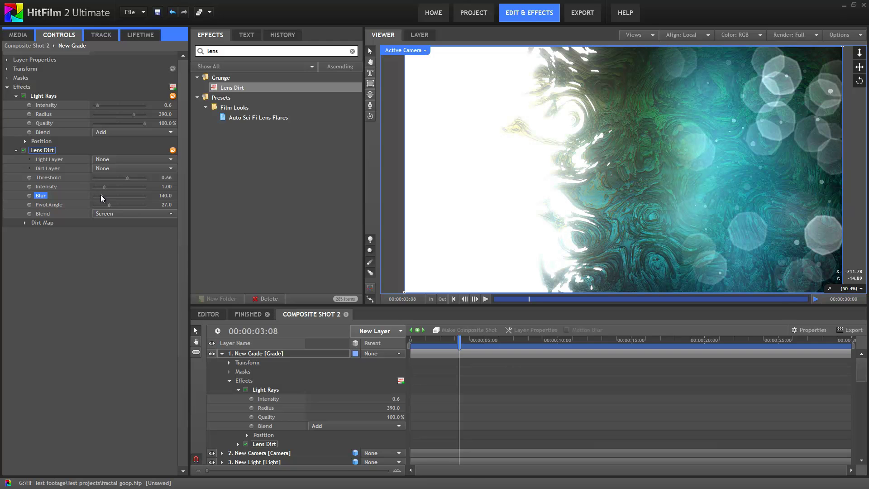
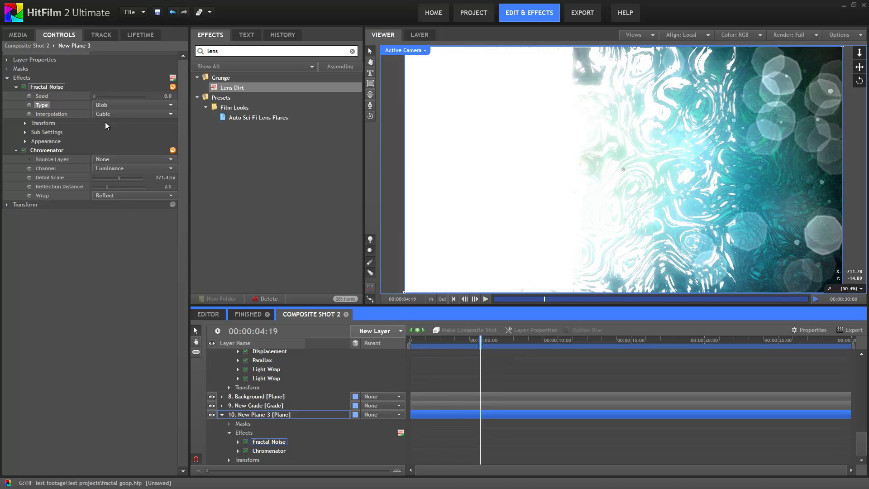
# Try the Emboss, Marble, Swirl and Whisp types for New Plane 3's Fractal Noise, finishing with the type set to Clouds.
pyautogui.click(113, 106)
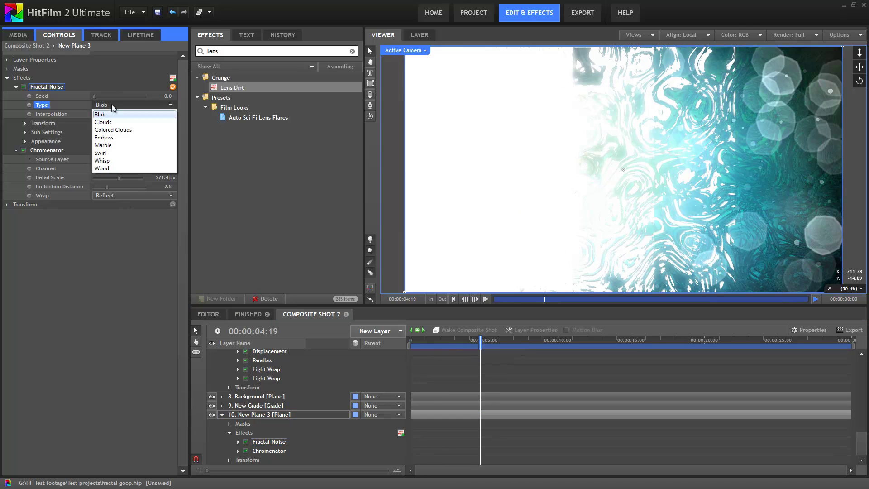
pyautogui.click(113, 138)
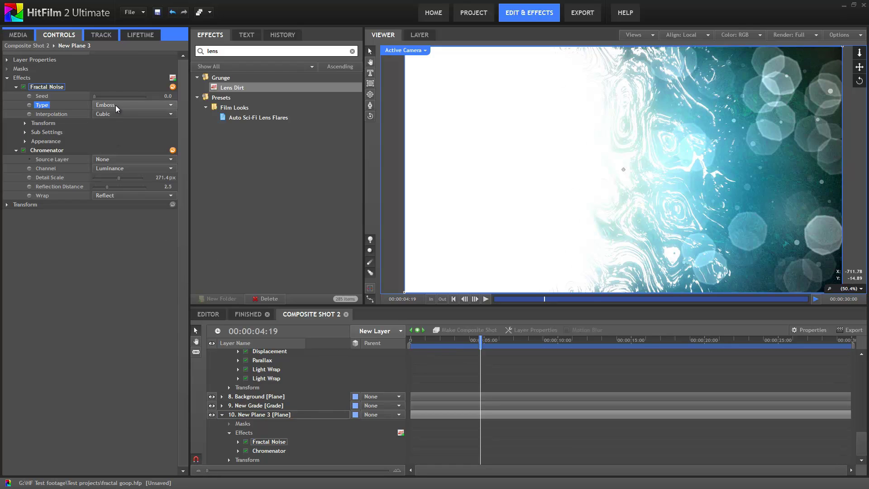
pyautogui.click(116, 106)
pyautogui.click(119, 142)
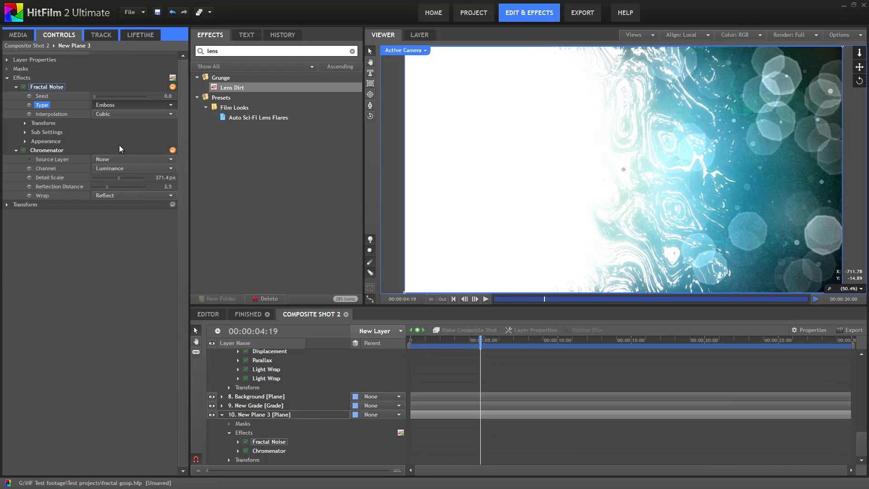
pyautogui.click(114, 108)
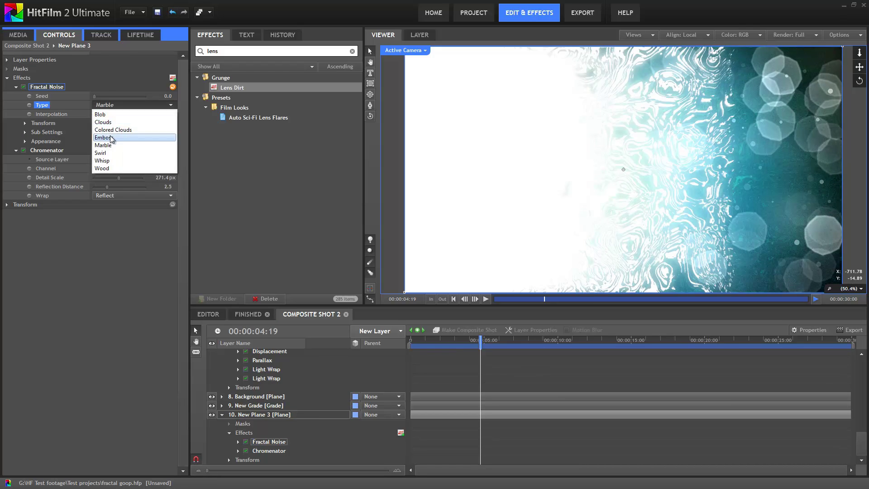
pyautogui.click(113, 154)
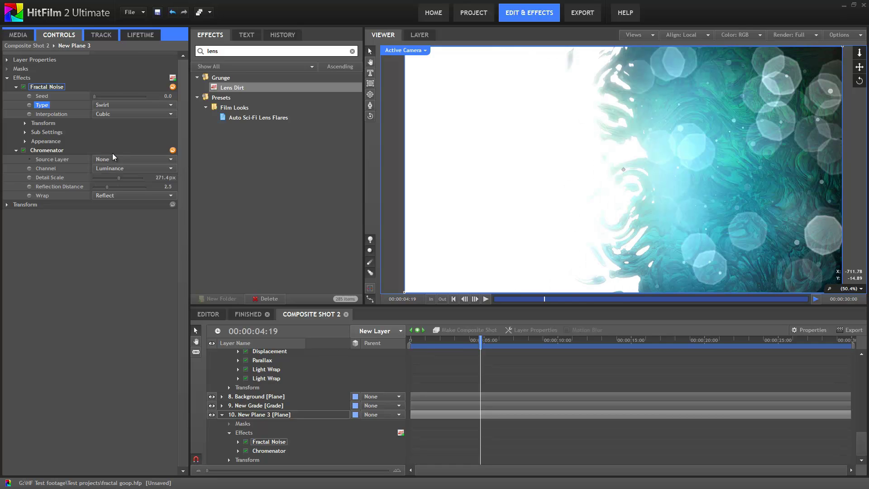
pyautogui.click(96, 106)
pyautogui.click(111, 163)
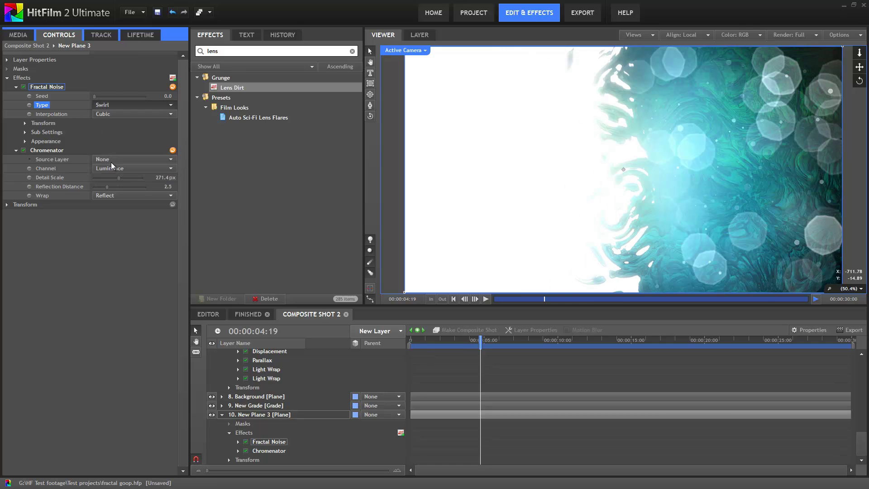
pyautogui.click(114, 105)
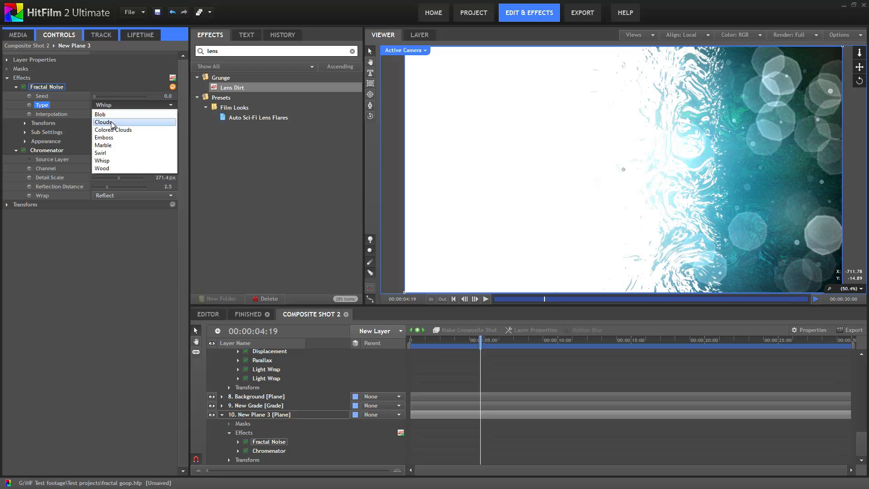
pyautogui.click(113, 124)
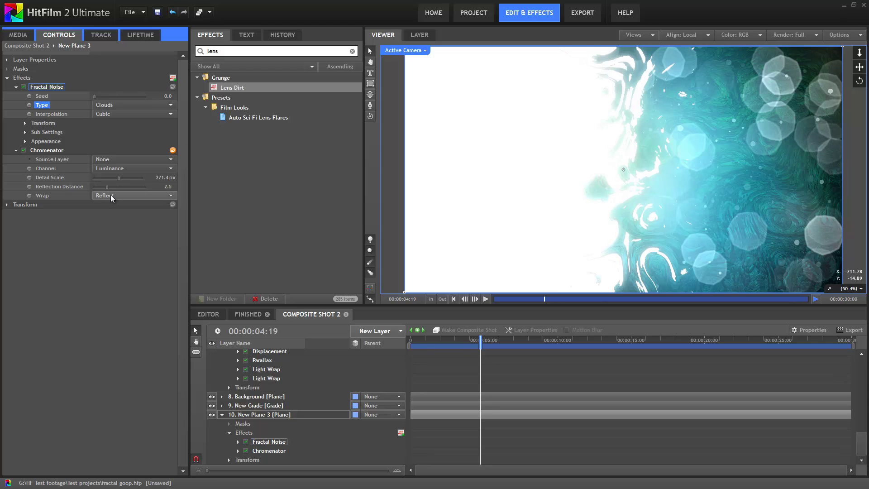
# Set the Chromenator detail scale to 266.2 px and reflection distance to 0.8, and preview the transition from the start of the timeline.
pyautogui.moveTo(105, 178)
pyautogui.mouseDown()
pyautogui.moveTo(142, 180)
pyautogui.moveTo(119, 178)
pyautogui.mouseUp()
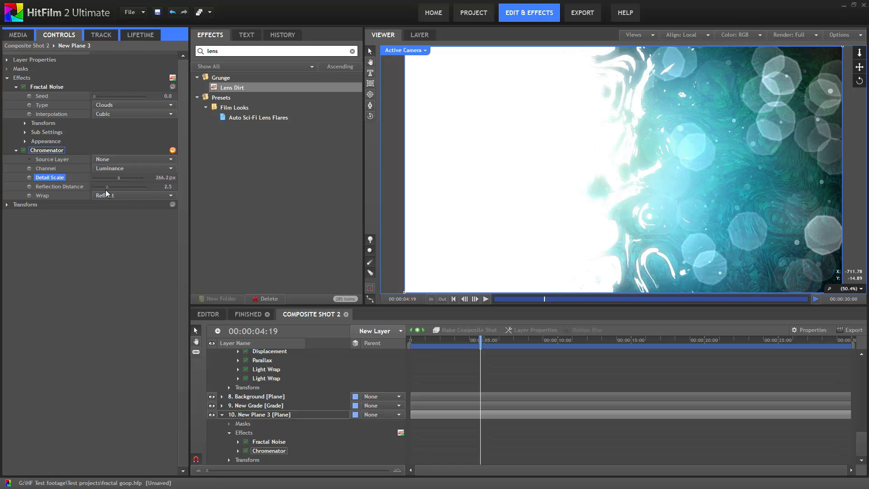
pyautogui.click(101, 187)
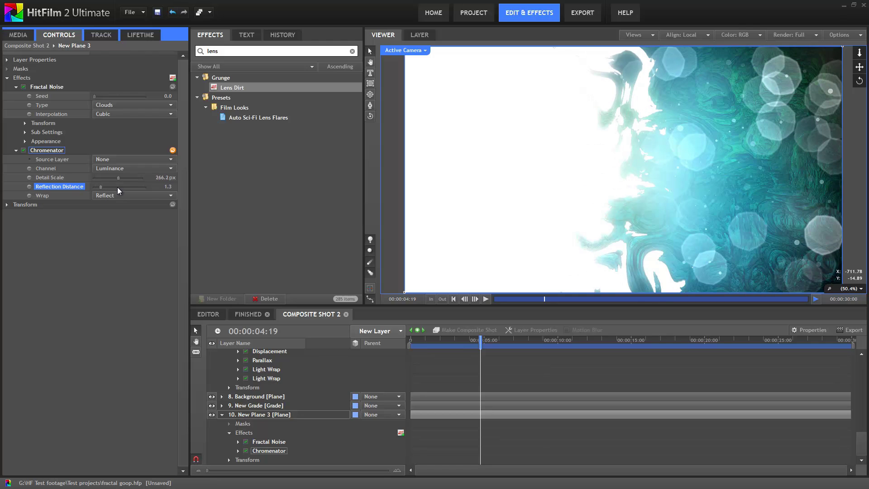
pyautogui.moveTo(103, 189); pyautogui.dragTo(98, 188)
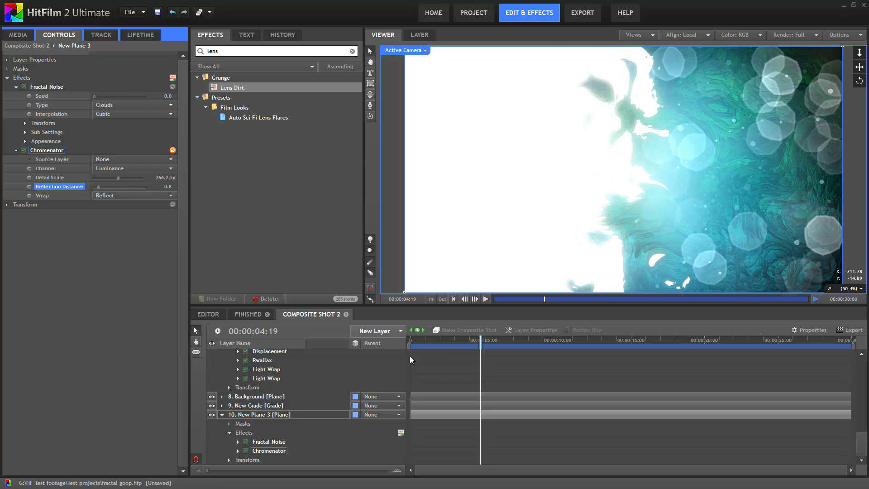
pyautogui.moveTo(411, 340); pyautogui.dragTo(480, 360)
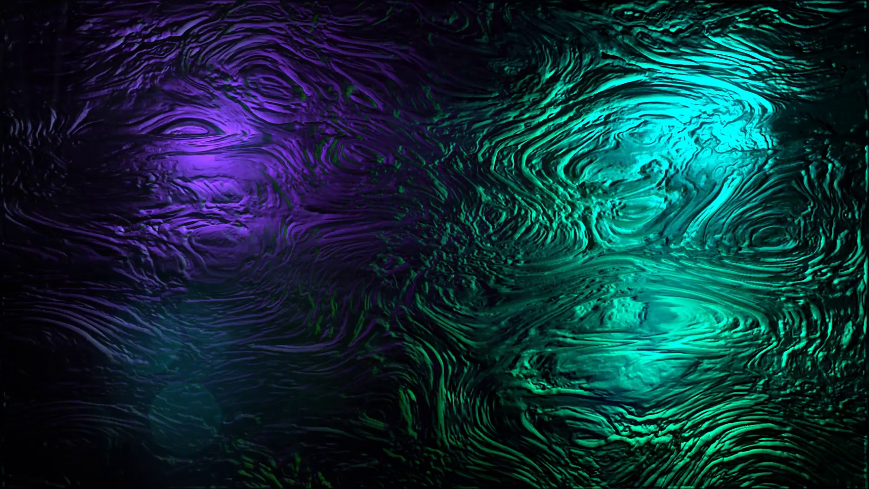